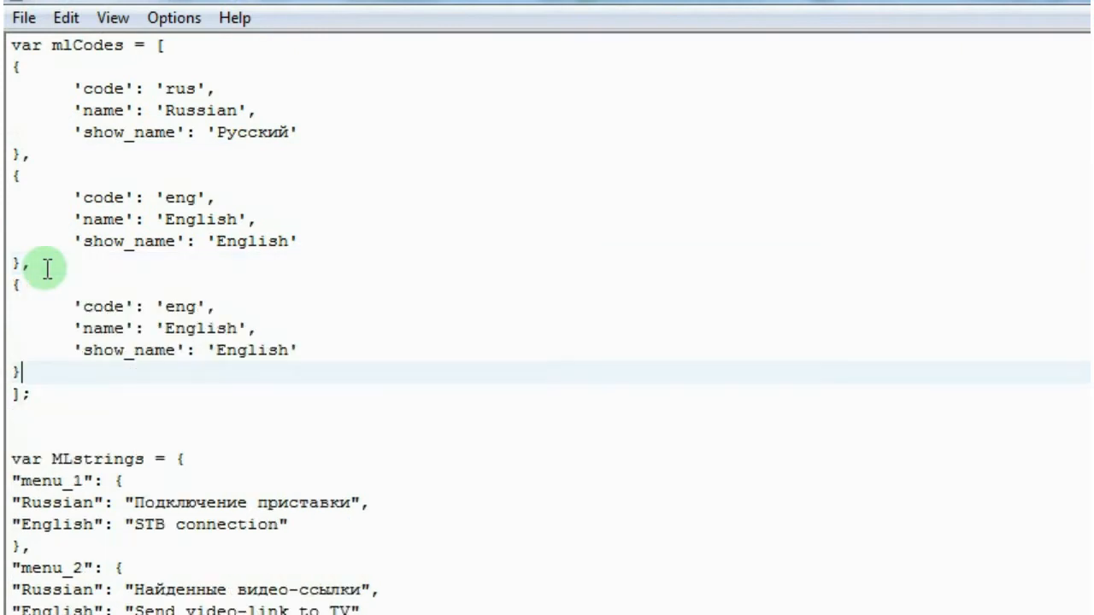
Change the third mlCodes entry to code 'ger', name 'German' and show_name 'German'.
left_click_drag(196, 306, 174, 305)
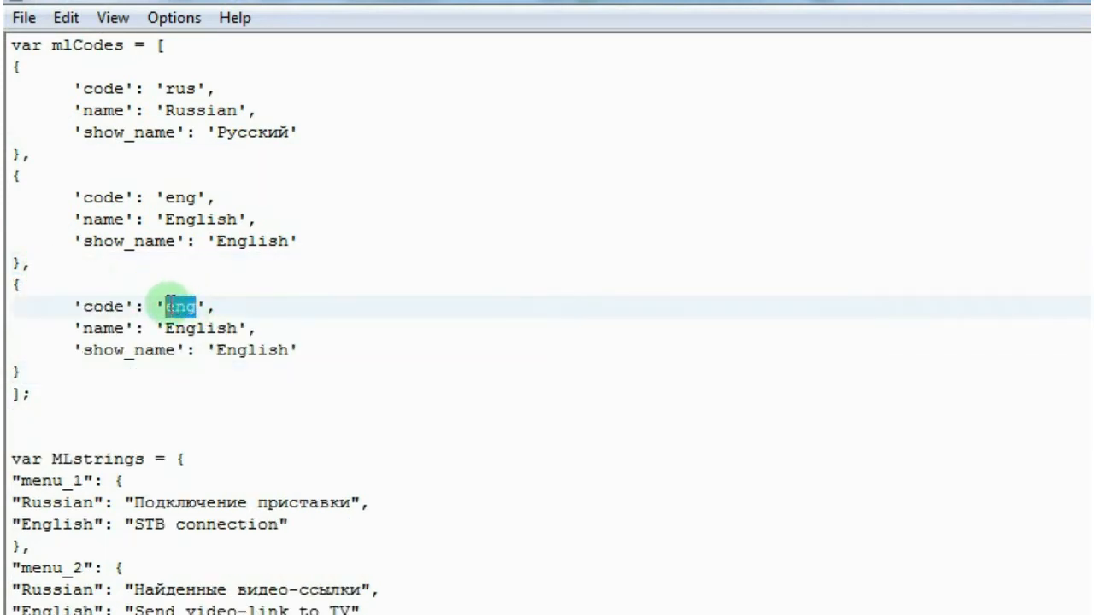
type("uer")
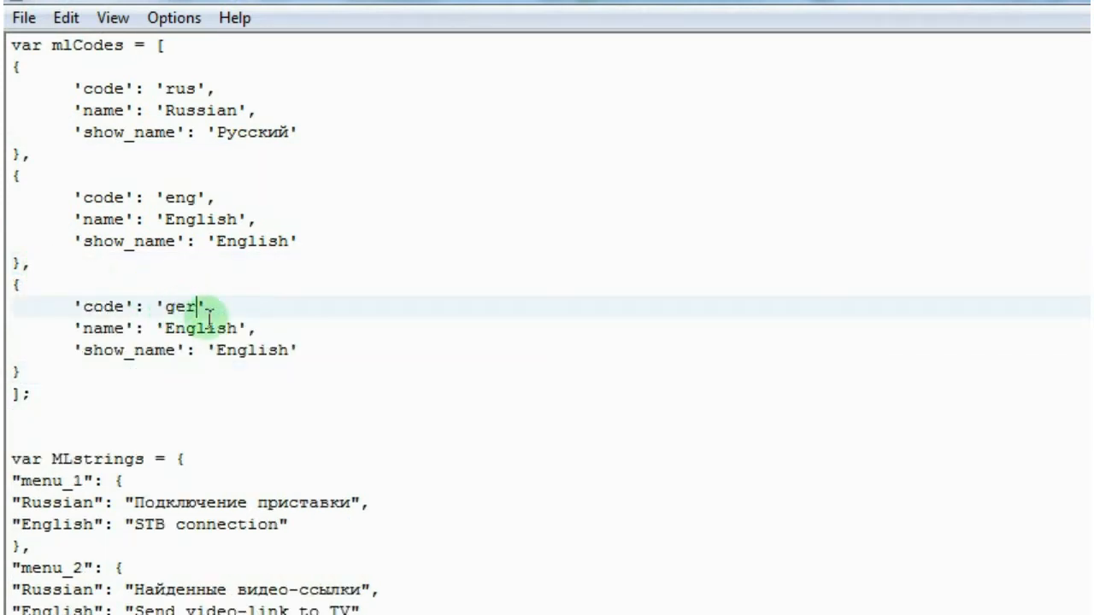
left_click(236, 328)
left_click_drag(237, 328, 166, 329)
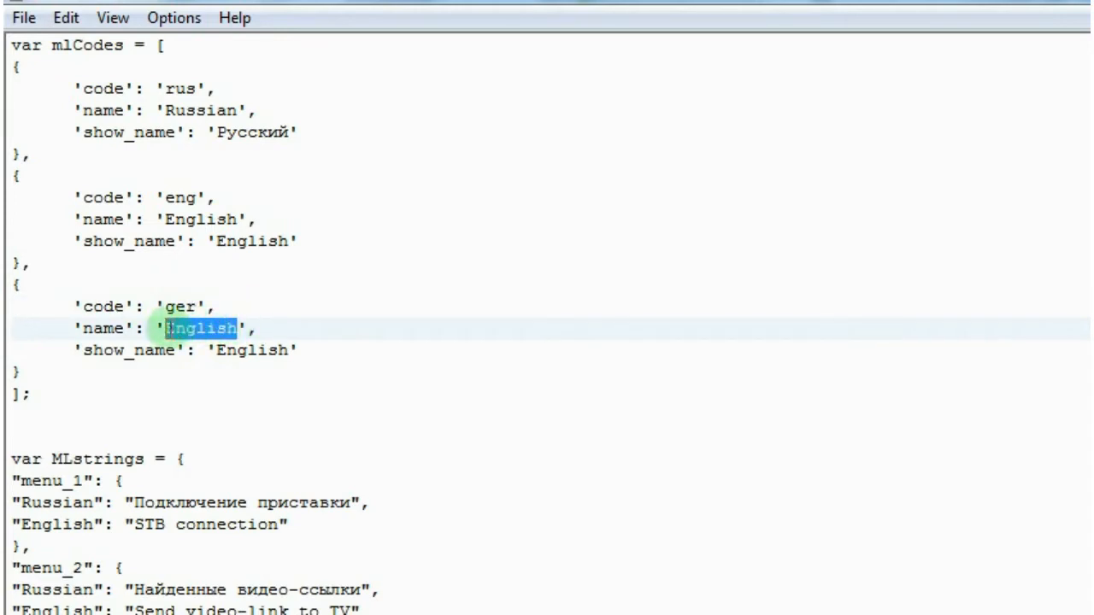
type("Germa")
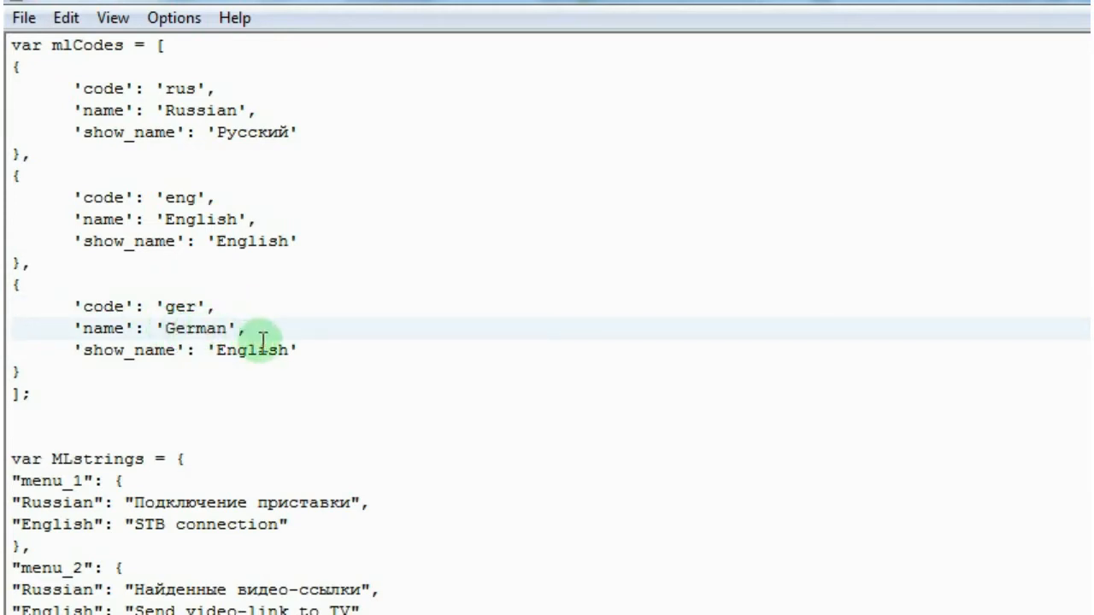
left_click_drag(289, 350, 229, 351)
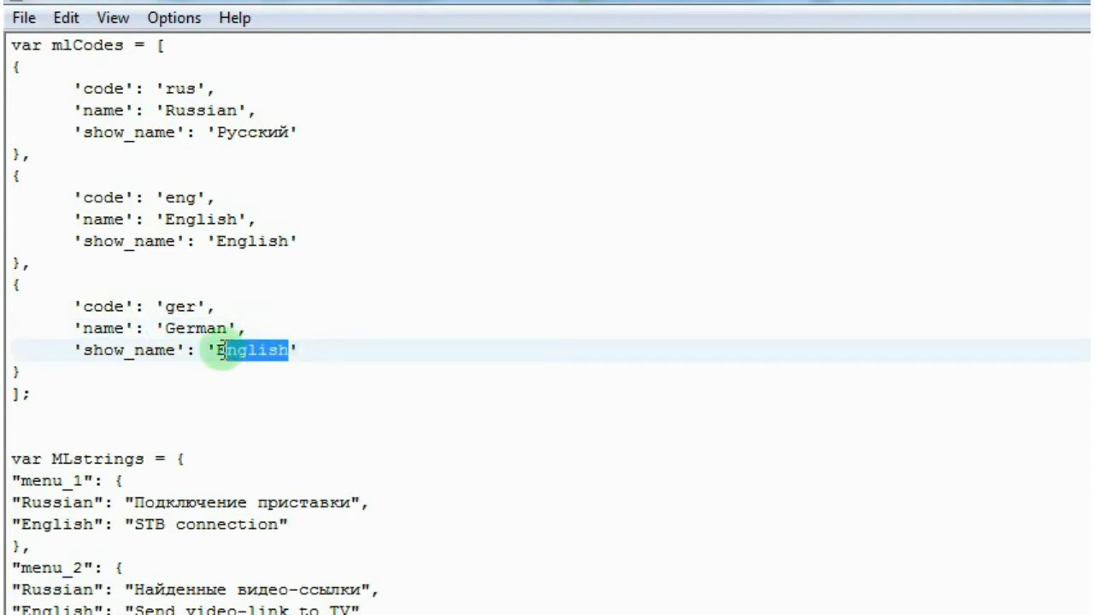
type("Germa")
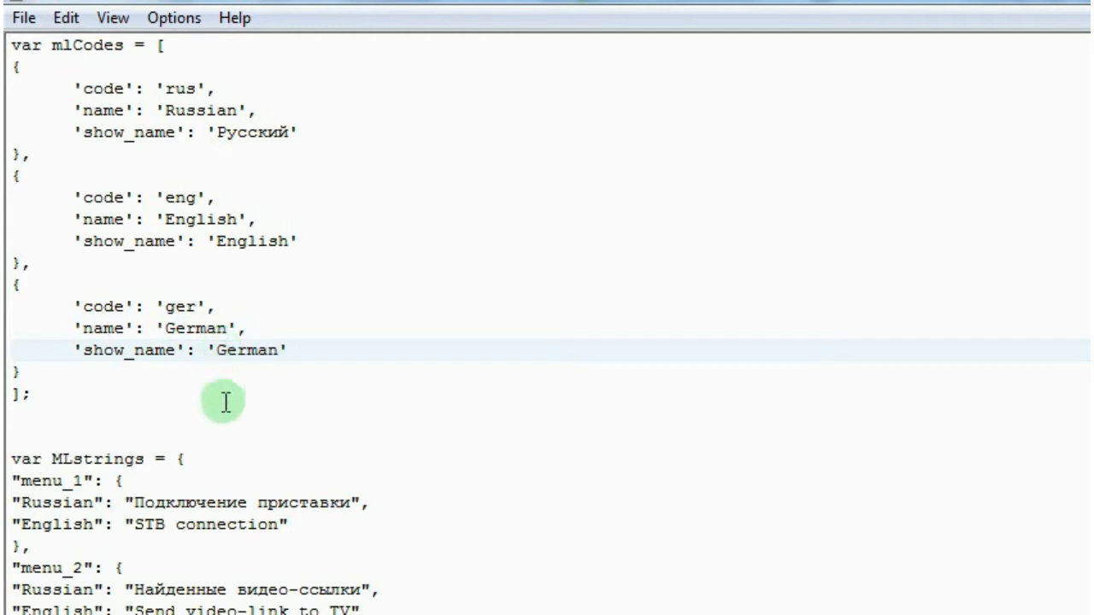
Duplicate the English "STB connection" line within menu_1 of MLstrings, separating the two lines with a comma.
scroll(222, 456, "down", 1)
left_click_drag(288, 452, 19, 457)
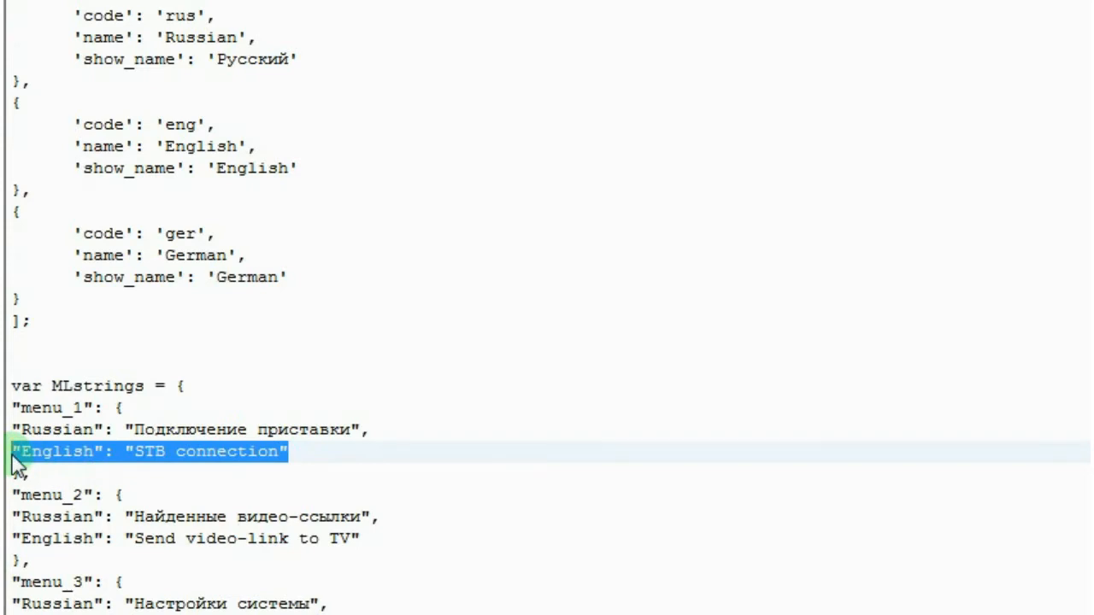
left_click(313, 452)
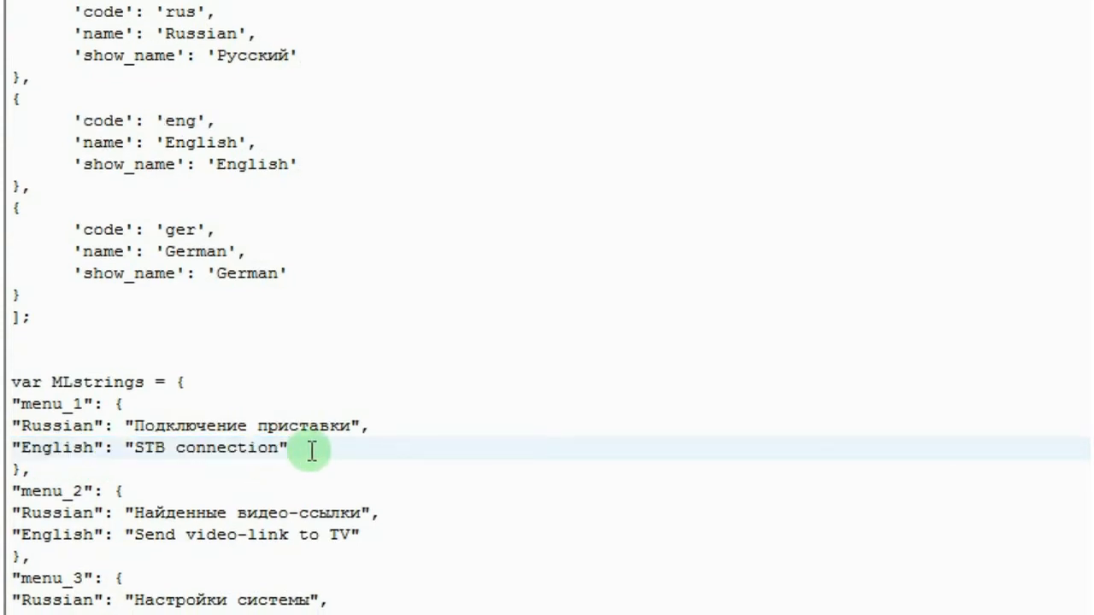
type(",")
key("Return")
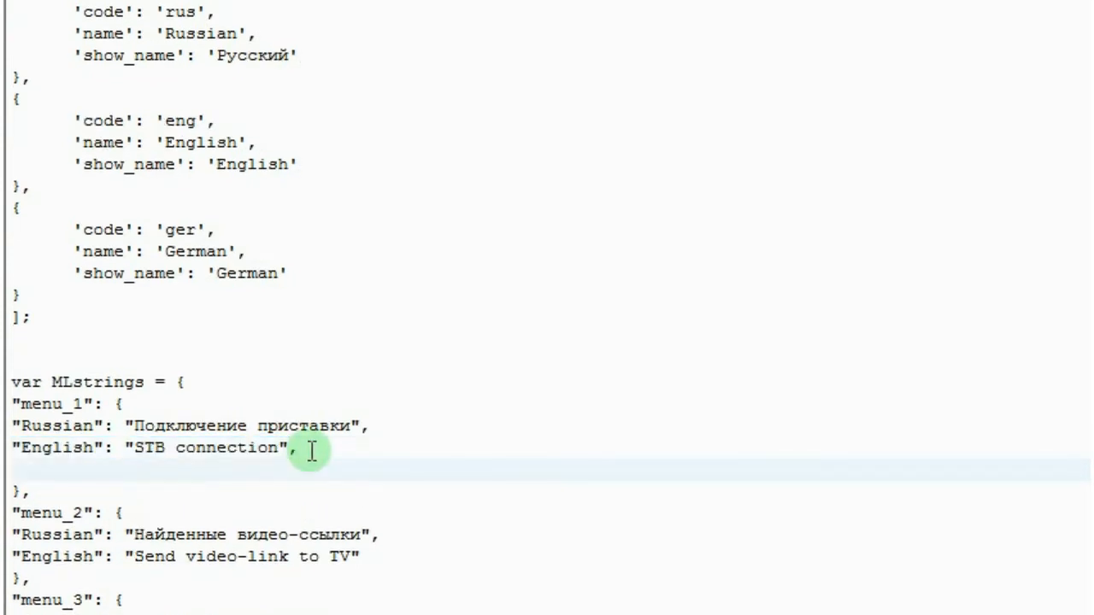
type("\"English\": \"STB connection\"")
Turn the copied menu_1 line into the German entry with the text "STB verbindung".
left_click_drag(93, 449, 26, 452)
type("Germa")
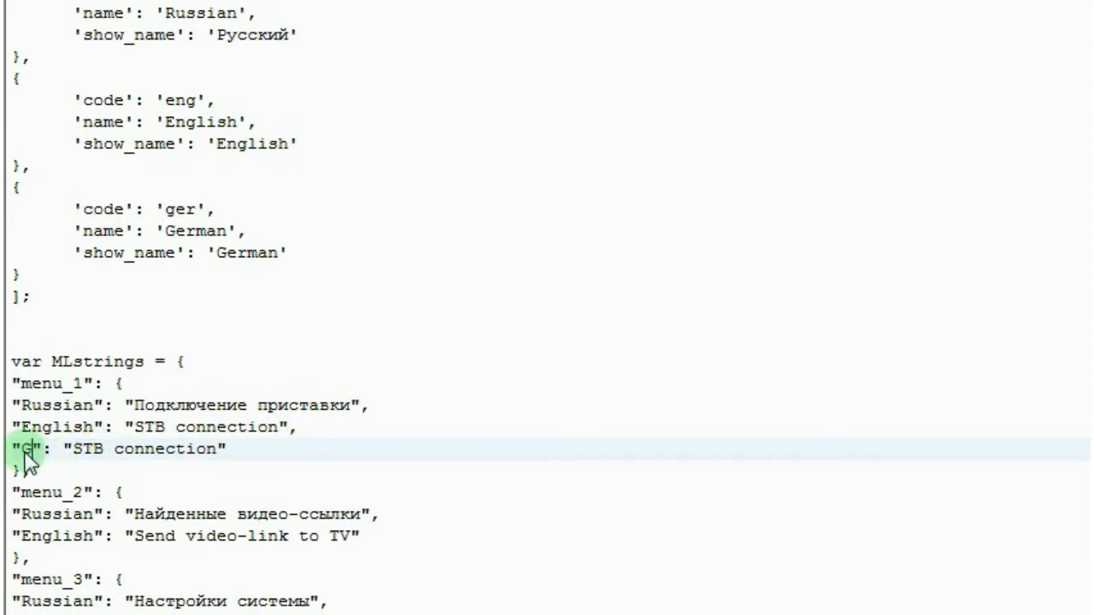
type("n")
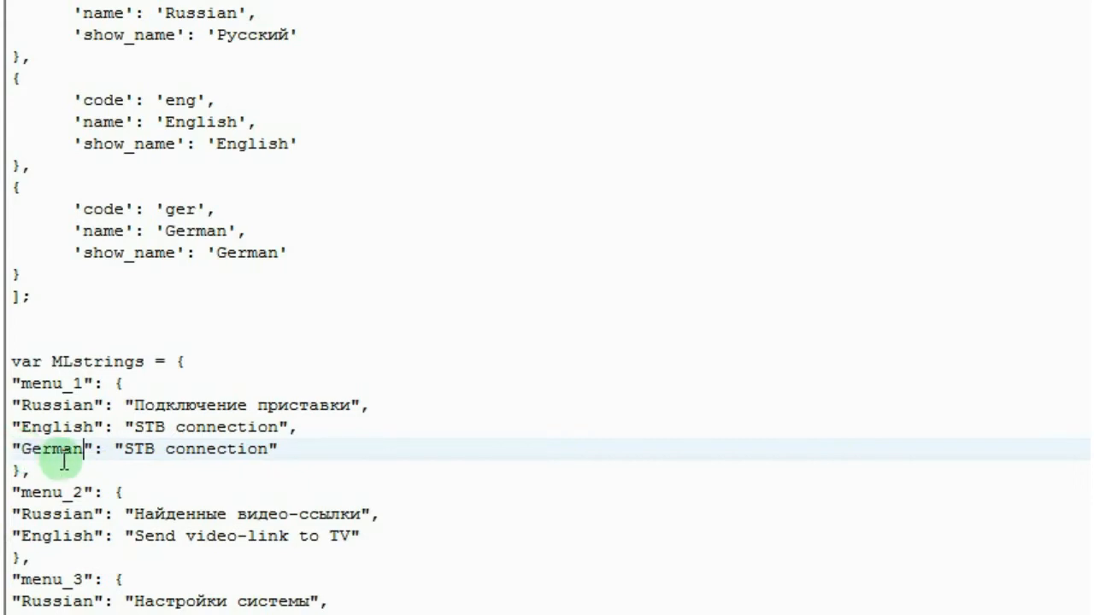
left_click_drag(270, 448, 173, 447)
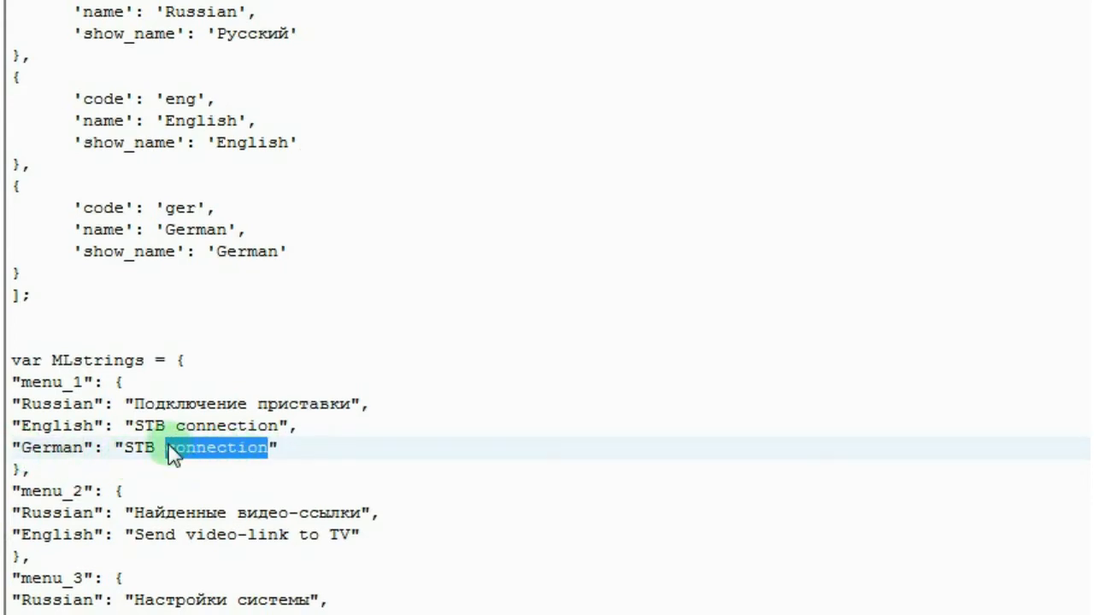
type("TB verbindung")
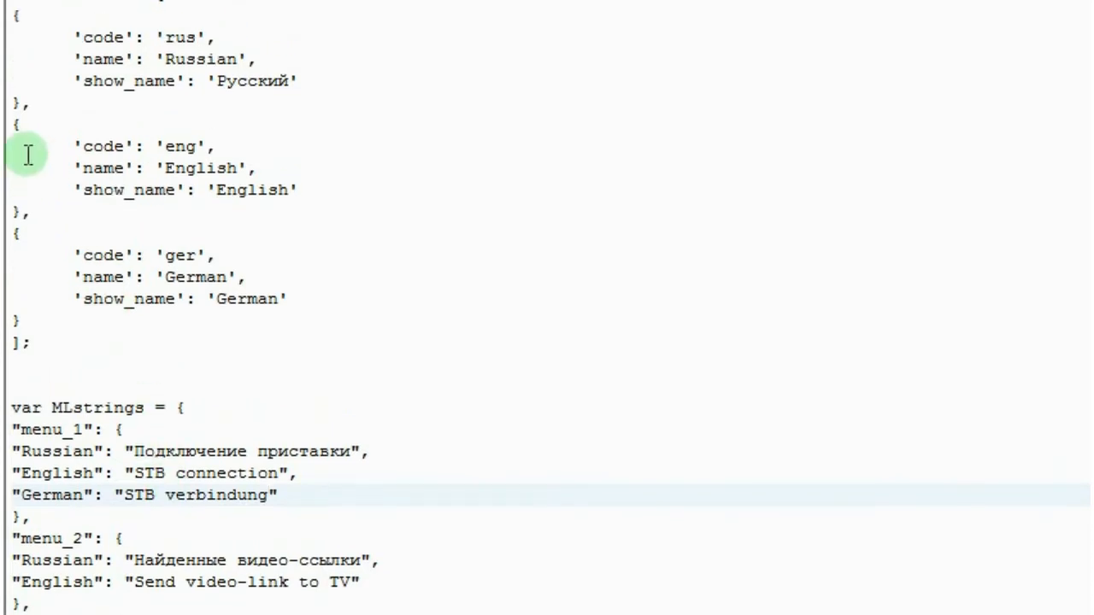
Save locales.js and close the file.
left_click(24, 40)
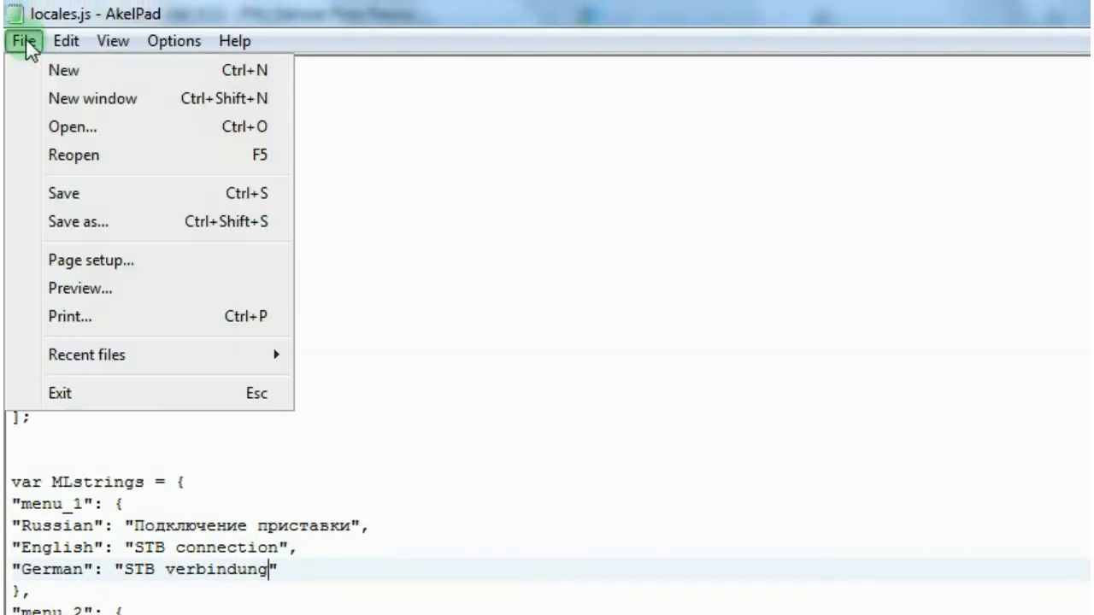
left_click(62, 194)
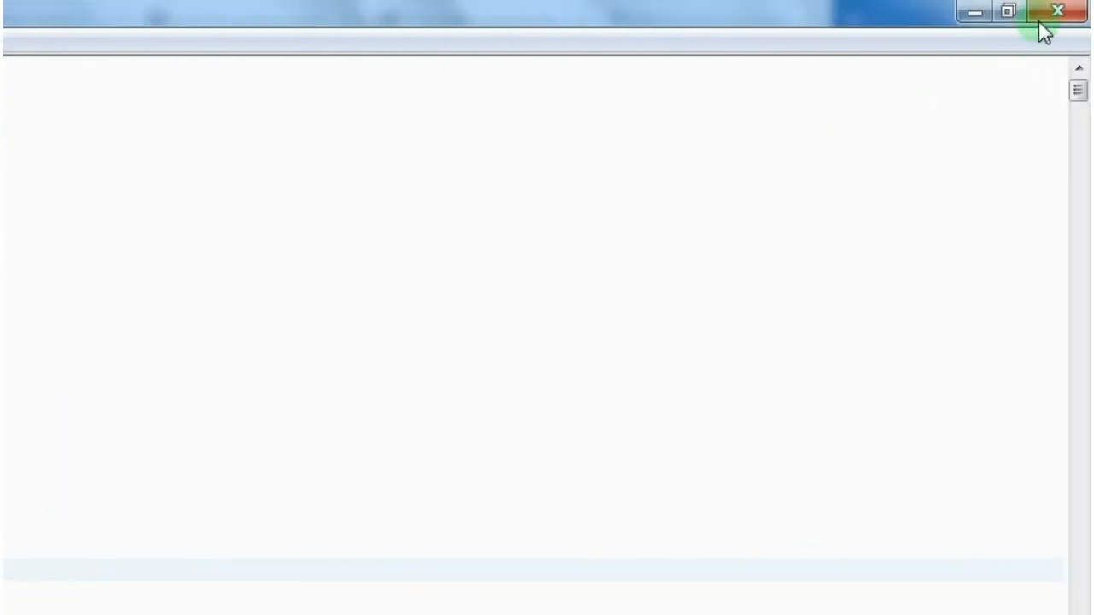
left_click(1039, 23)
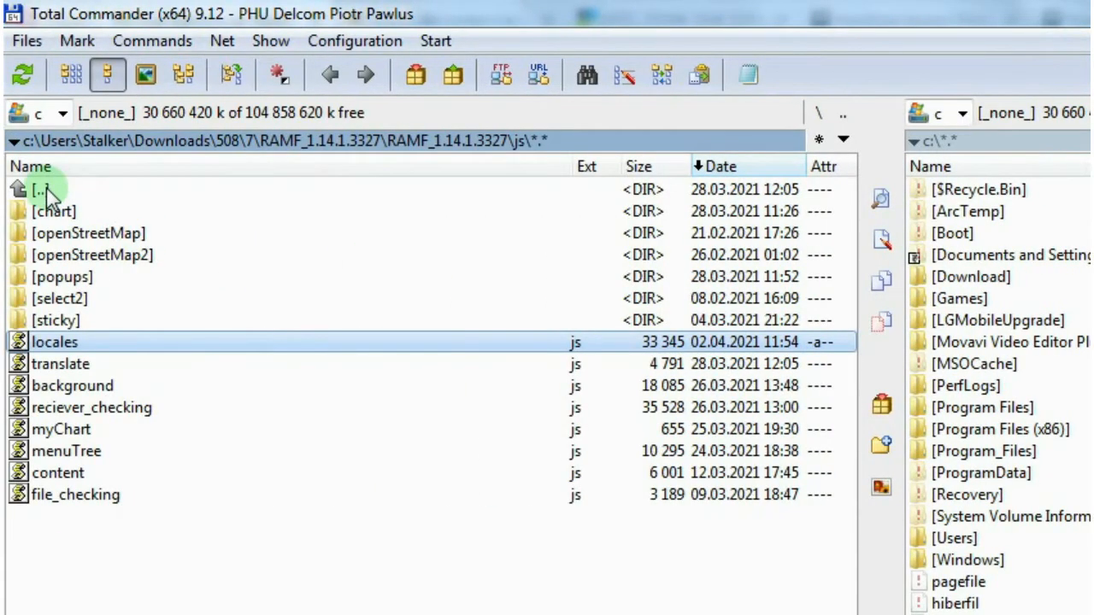
Go up to the extension's main folder and open satpos_onid_config.json from default_conf for editing.
double_click(49, 192)
left_click(70, 235)
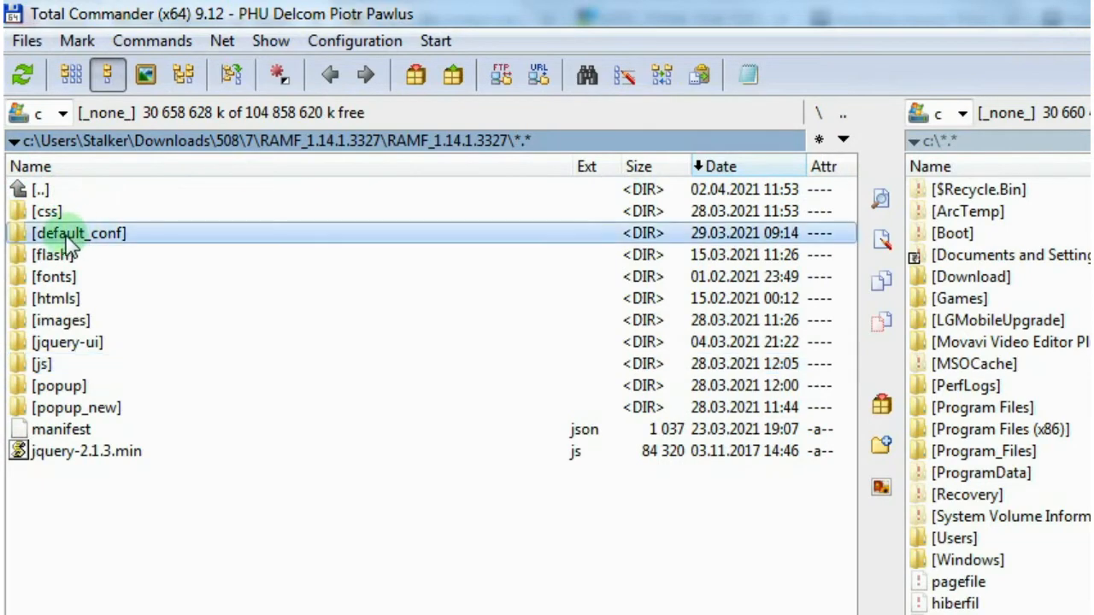
double_click(68, 241)
left_click(79, 236)
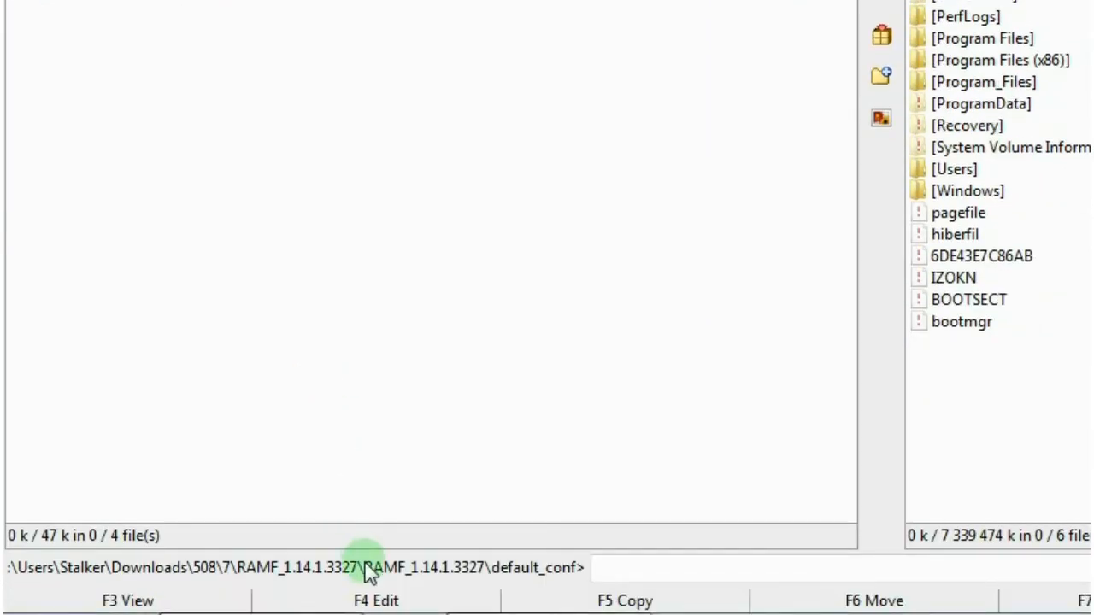
left_click(376, 600)
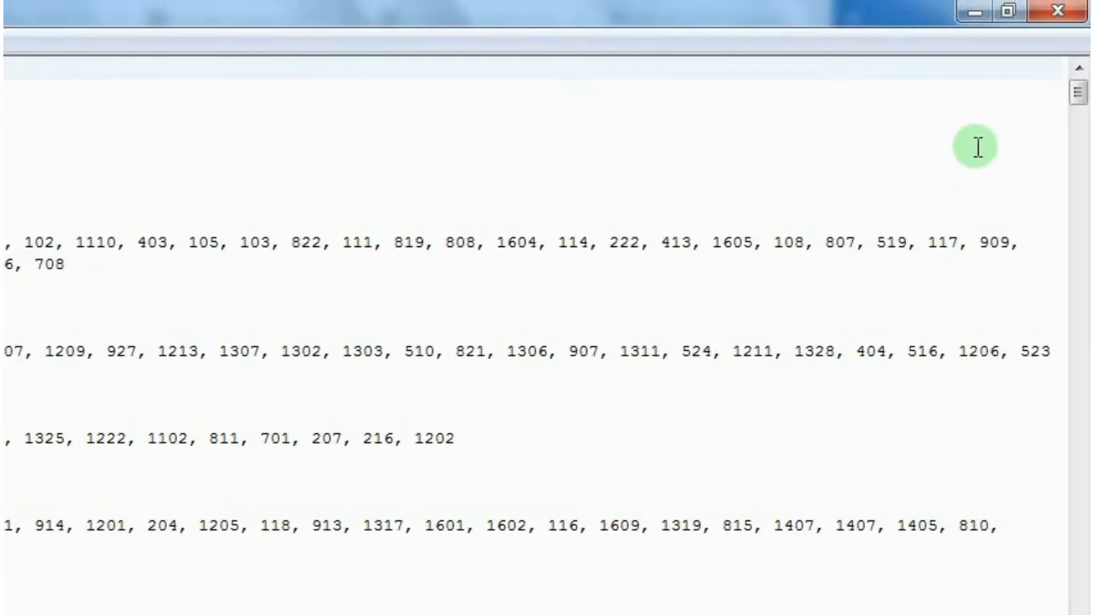
Change the tvg-logo-path value to file:///storage/emulated/0/Download/picons.
left_click_drag(1079, 95, 1080, 571)
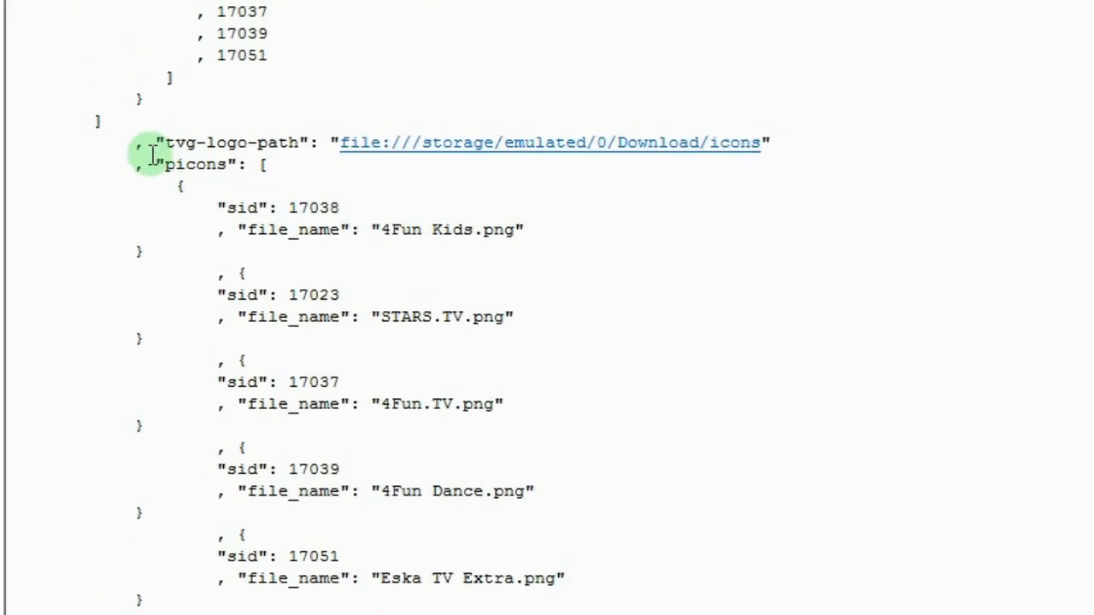
left_click(156, 155)
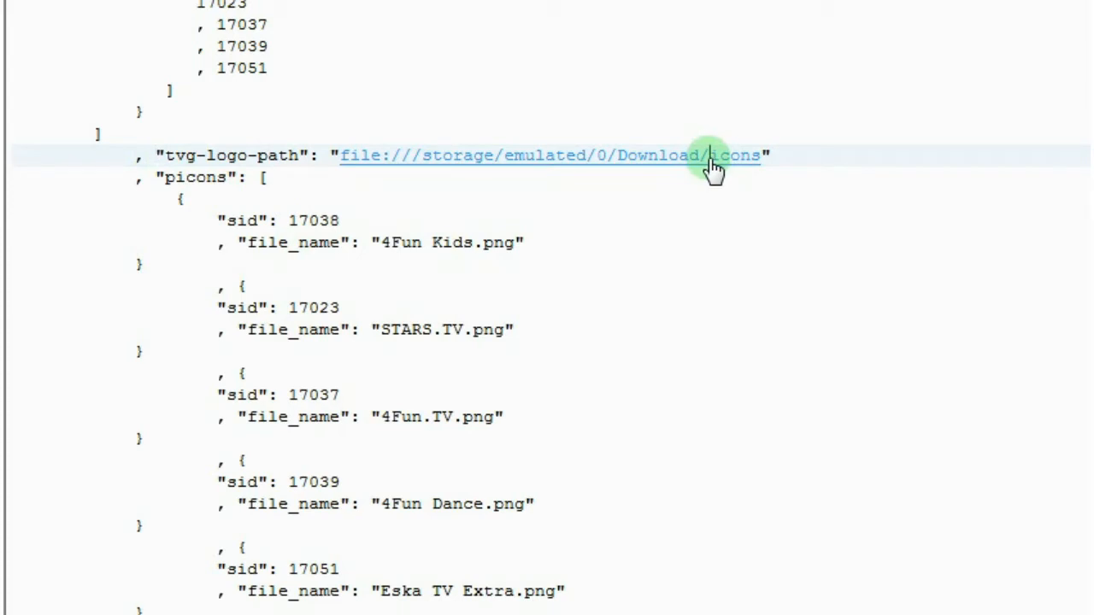
type("p")
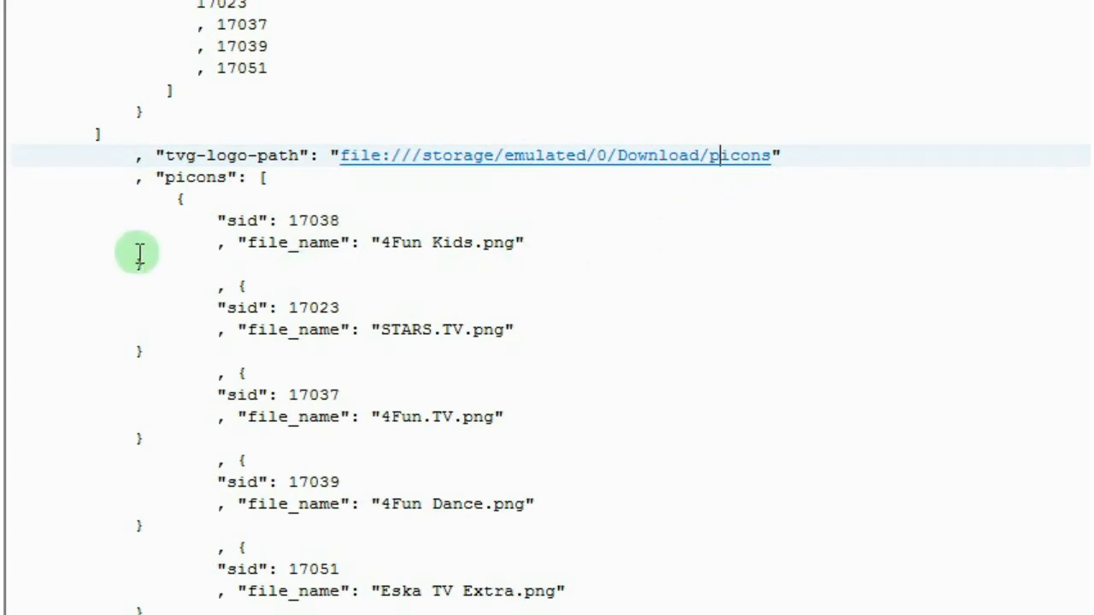
Save satpos_onid_config.json and close the file.
scroll(56, 154, "up", 3)
left_click(24, 41)
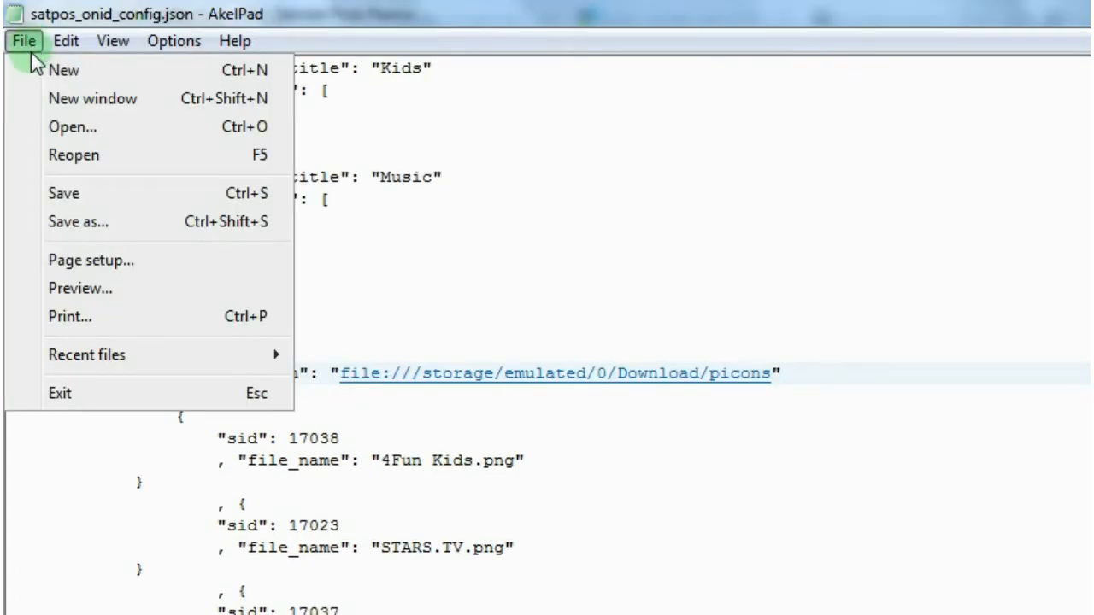
left_click(59, 194)
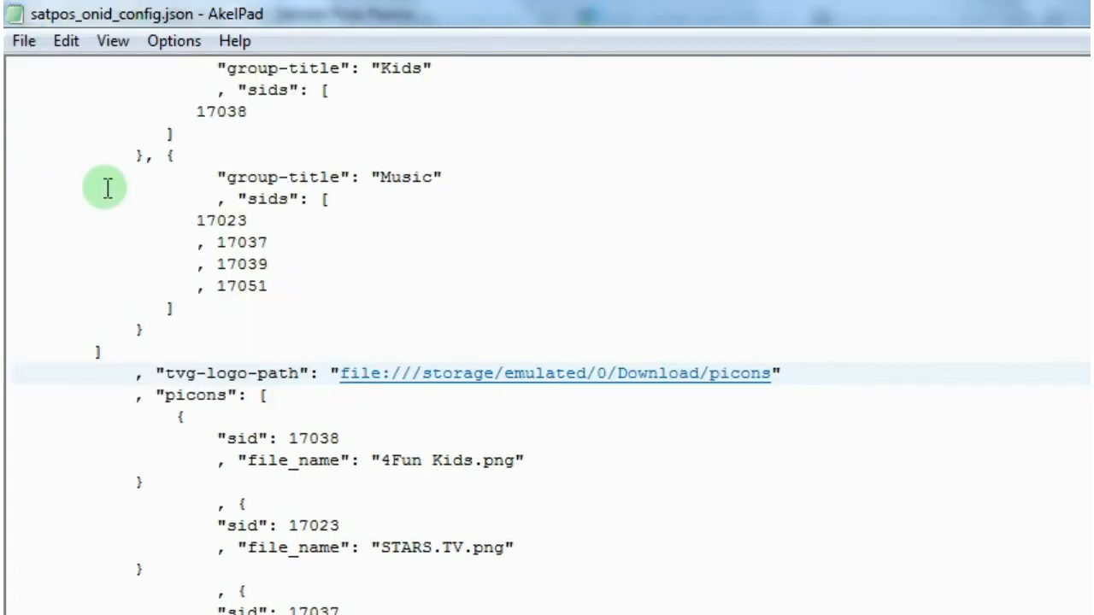
left_click(1056, 12)
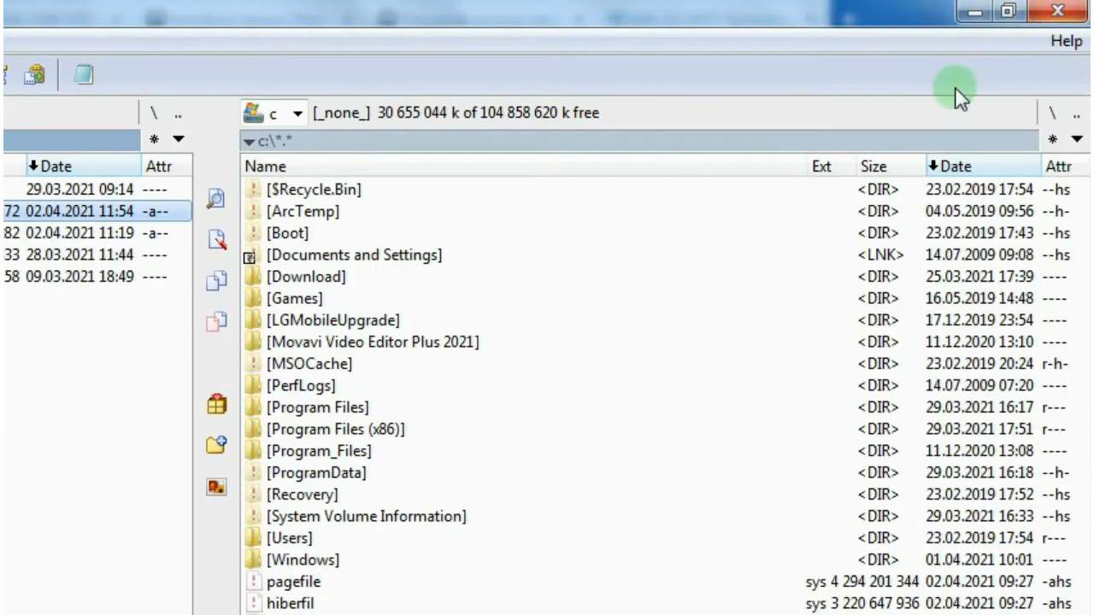
Open the configuration file listing dish manufacturers and models from default_conf for editing.
left_click(98, 238)
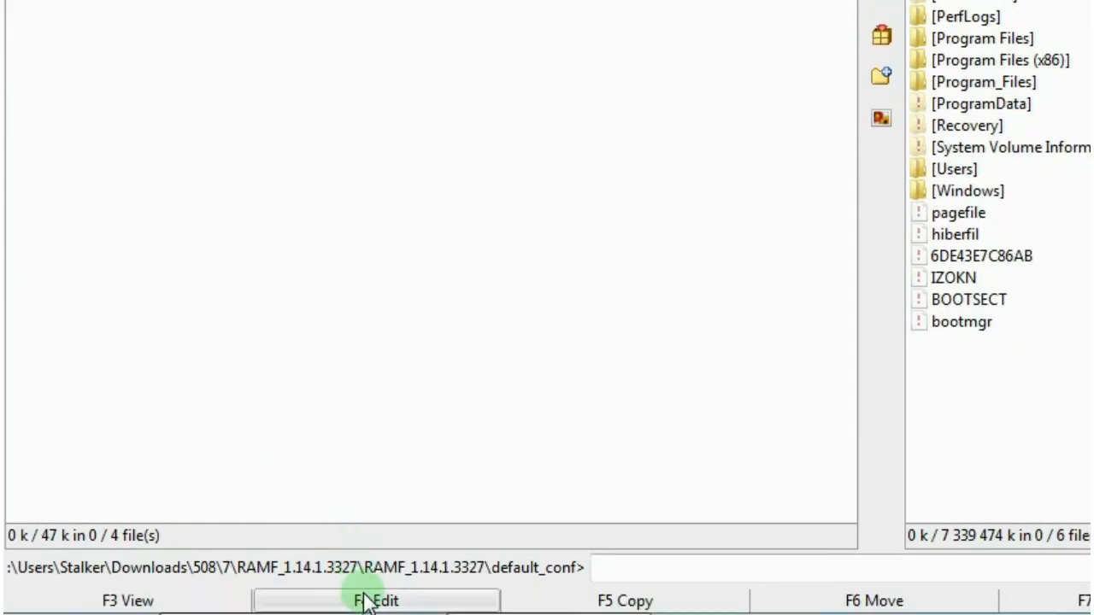
left_click(366, 601)
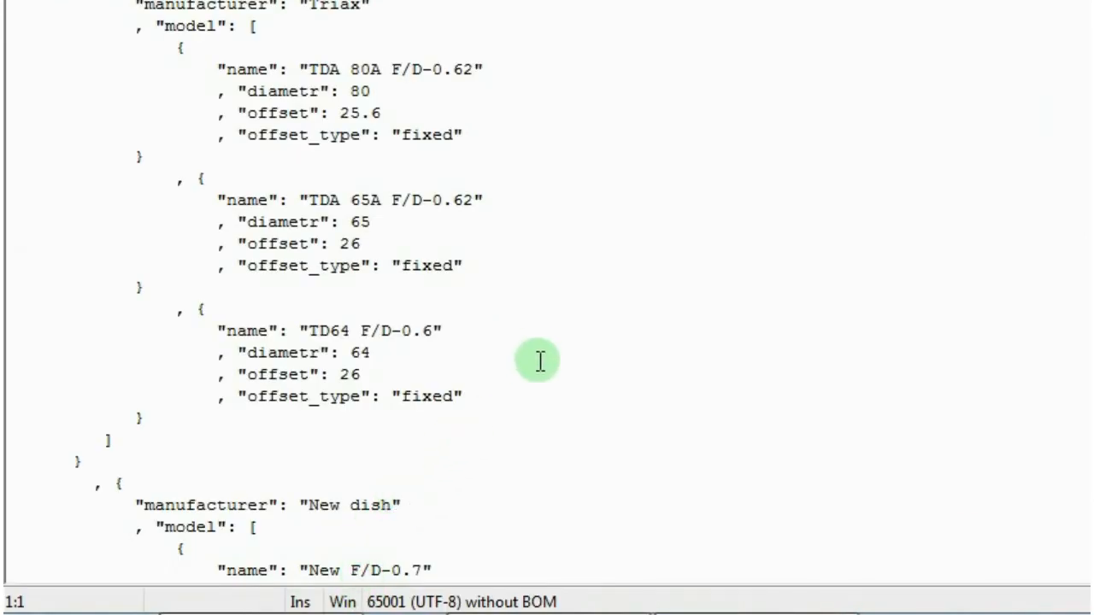
scroll(537, 352, "down", 3)
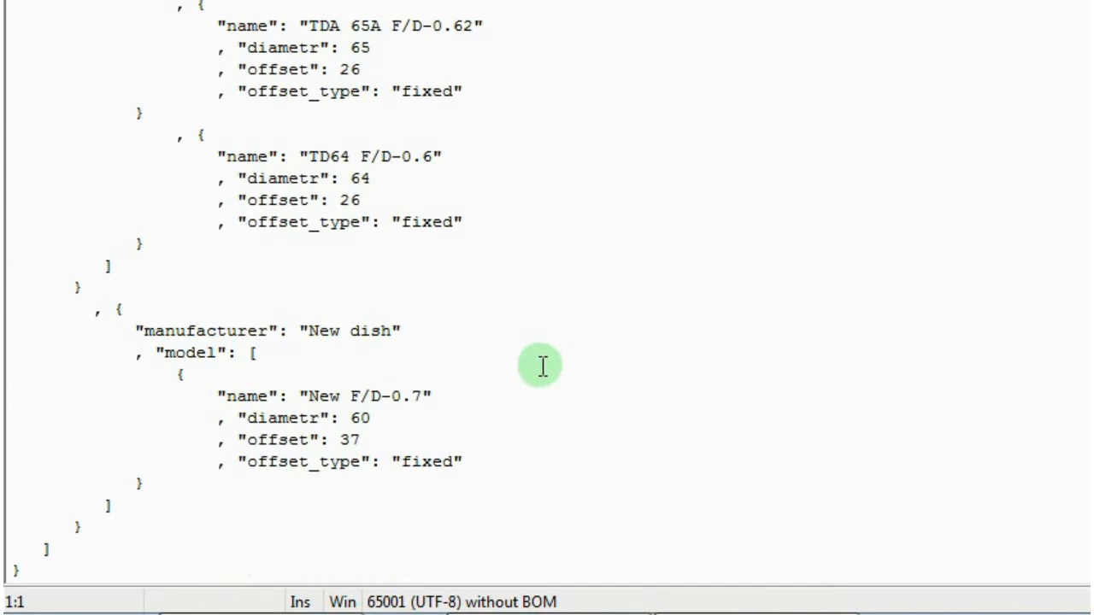
Duplicate the "TD64 F/D-0.6" model block directly below itself in the Triax model list.
left_click_drag(163, 245, 7, 154)
key("ctrl+c")
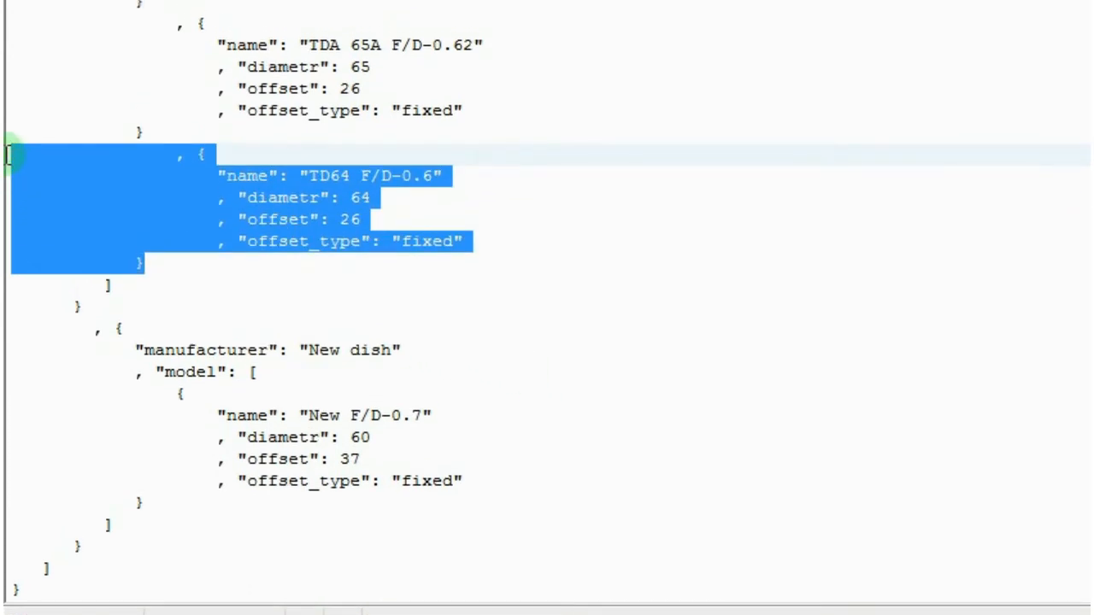
left_click(162, 262)
key("Return")
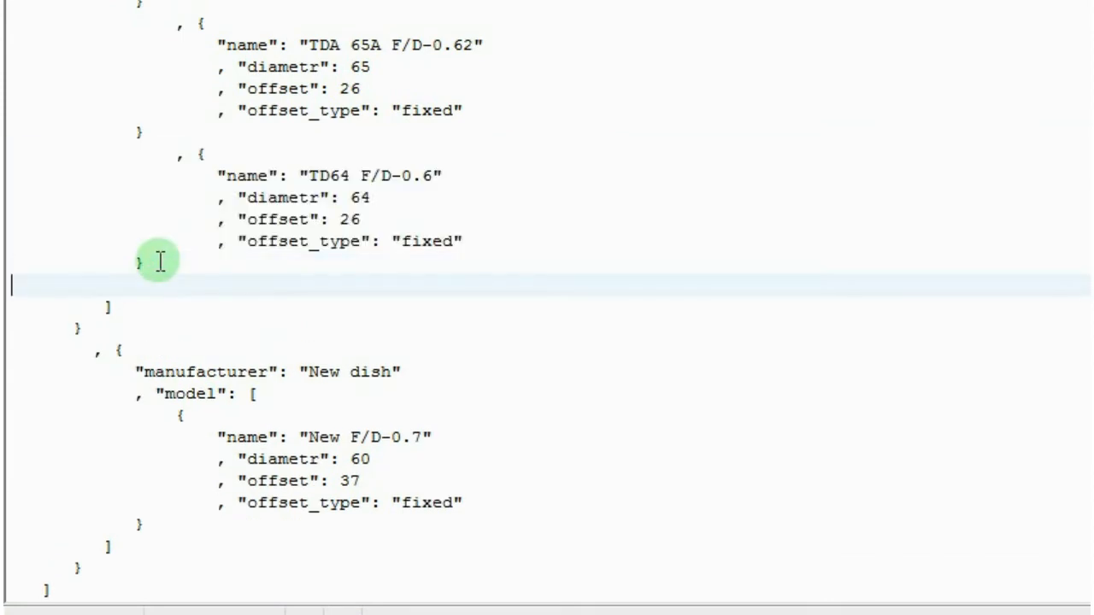
key("ctrl+v")
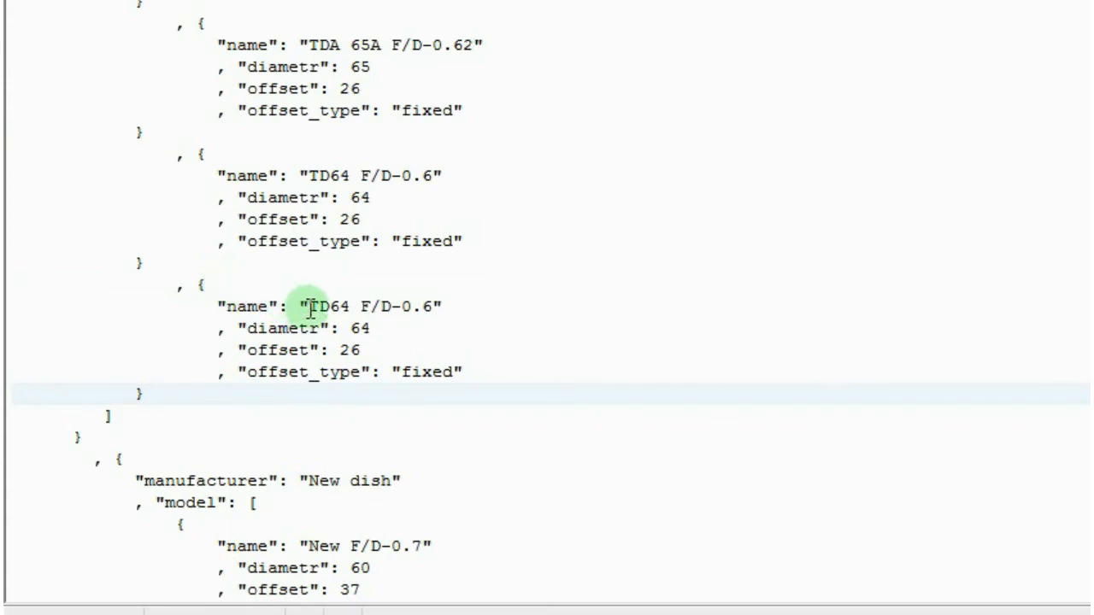
Rename the copied Triax model to "TD110 F/D-0.7" and set its diametr to 110.
left_click(349, 306)
left_click_drag(350, 306, 334, 309)
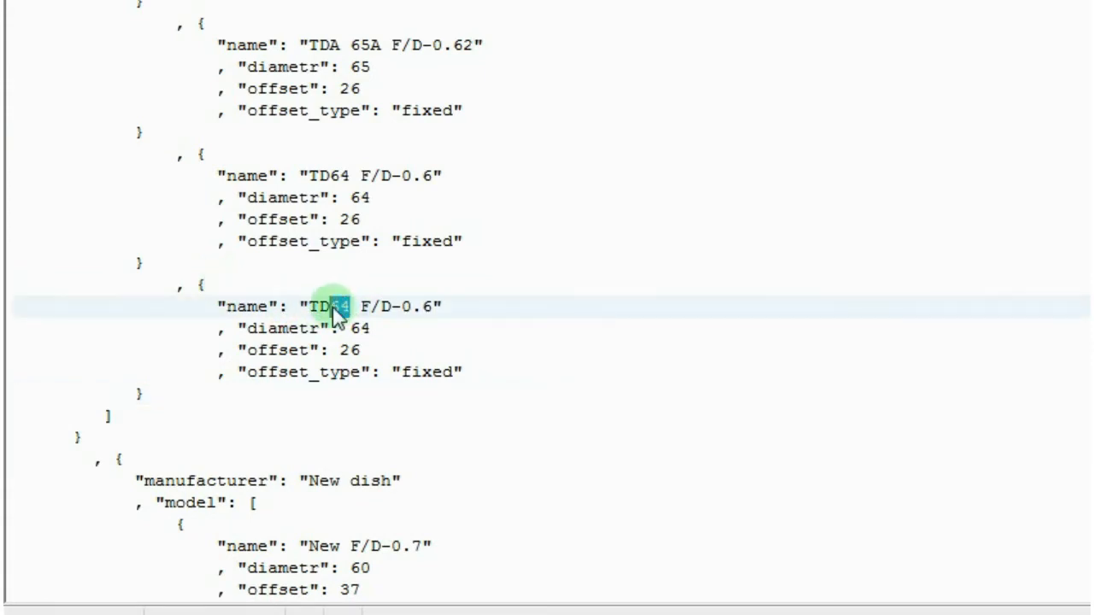
type("110")
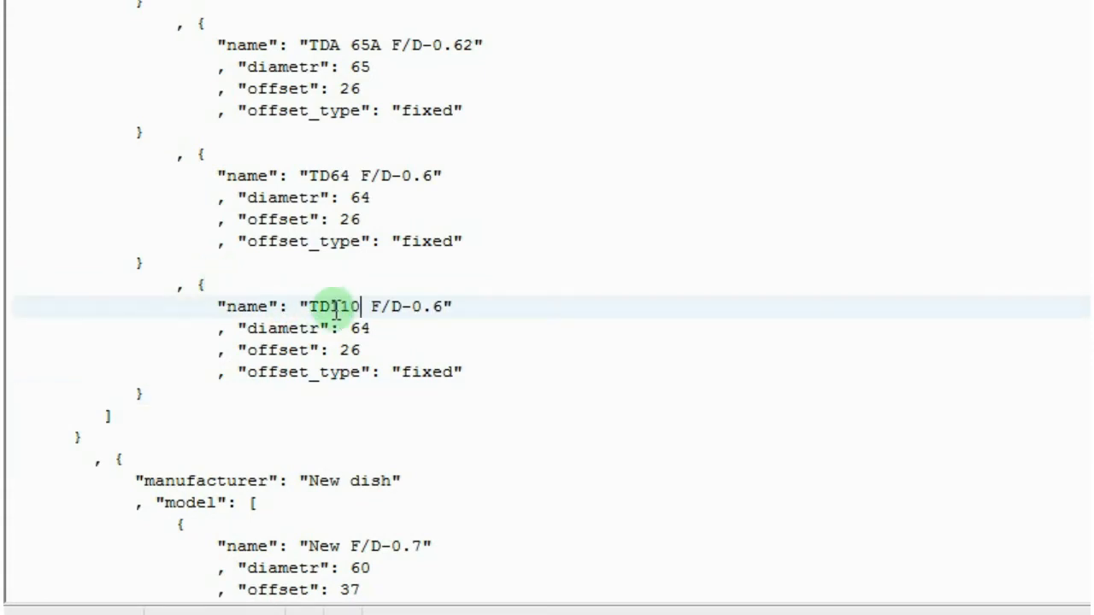
double_click(435, 306)
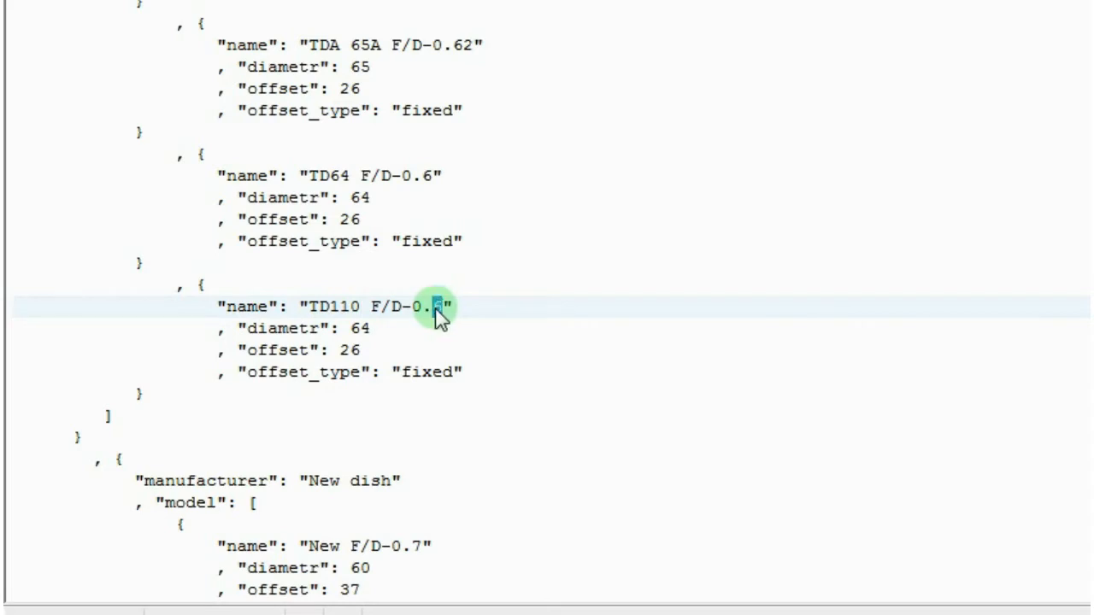
type("7")
left_click_drag(378, 328, 354, 329)
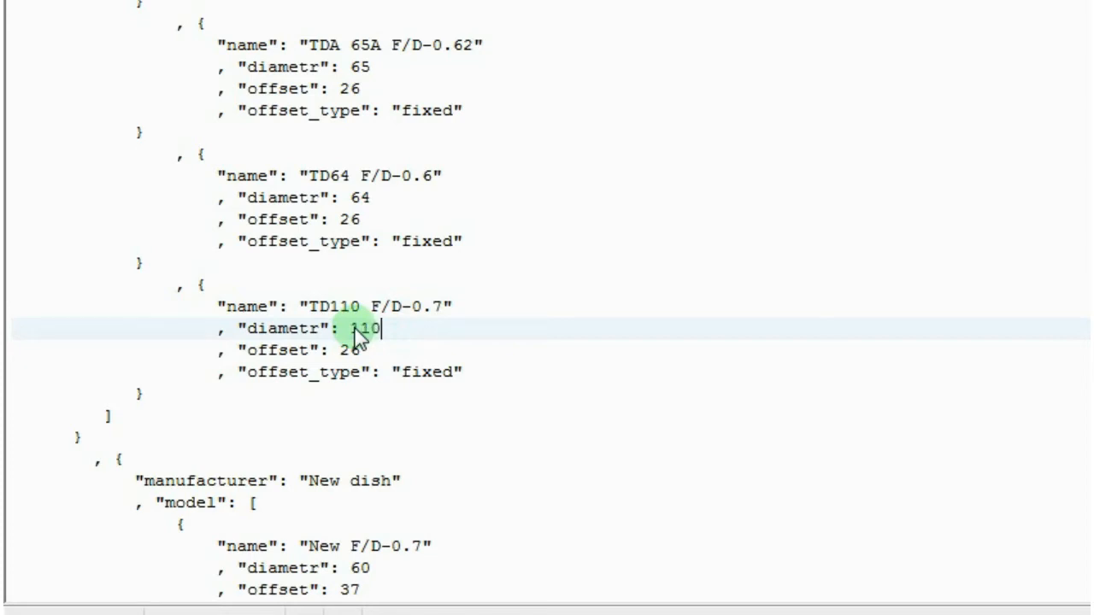
Set the offset of the "TD110 F/D-0.7" model to 26.2, then save dish_config.json and close it.
left_click(360, 348)
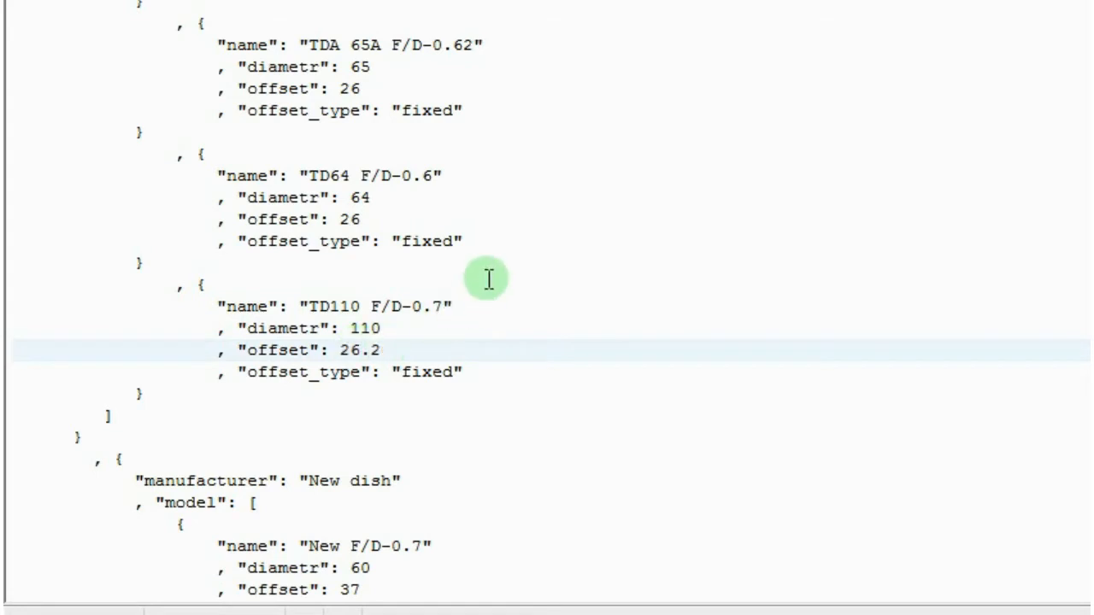
left_click(25, 44)
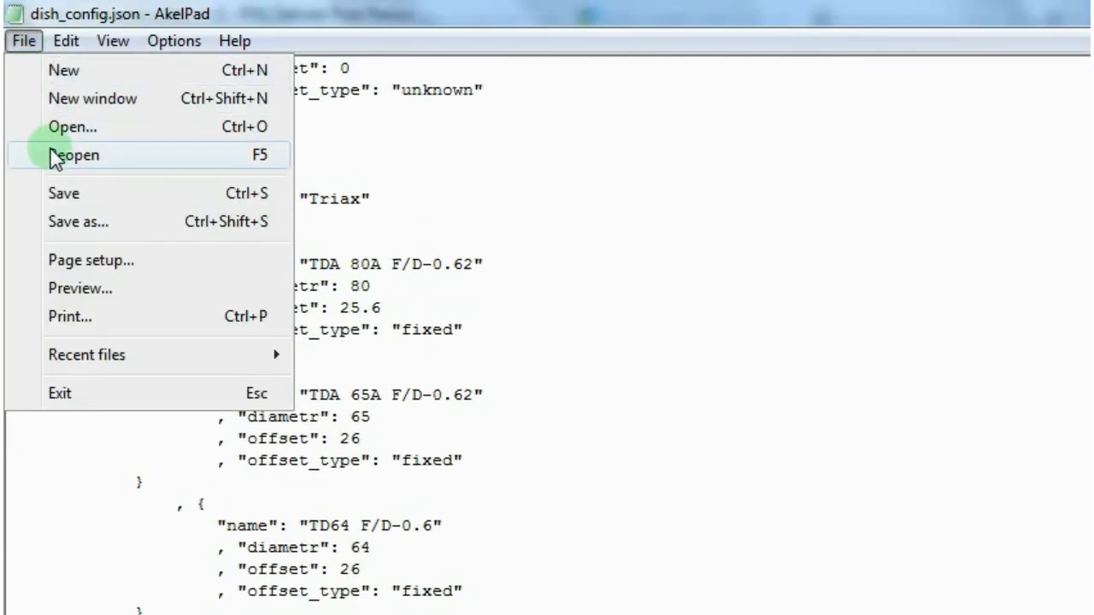
left_click(67, 194)
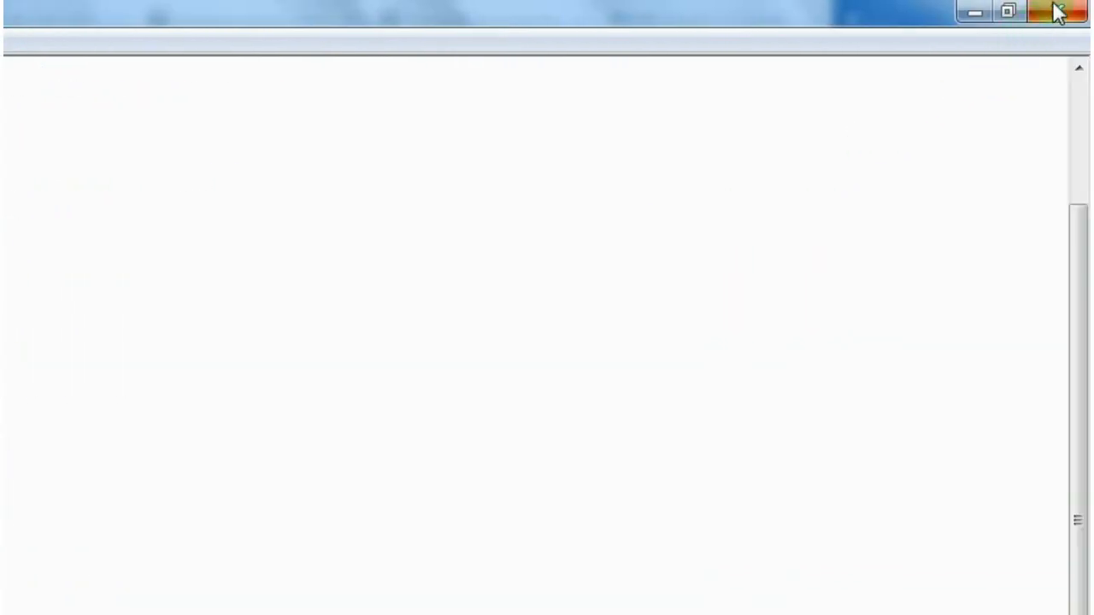
left_click(1058, 12)
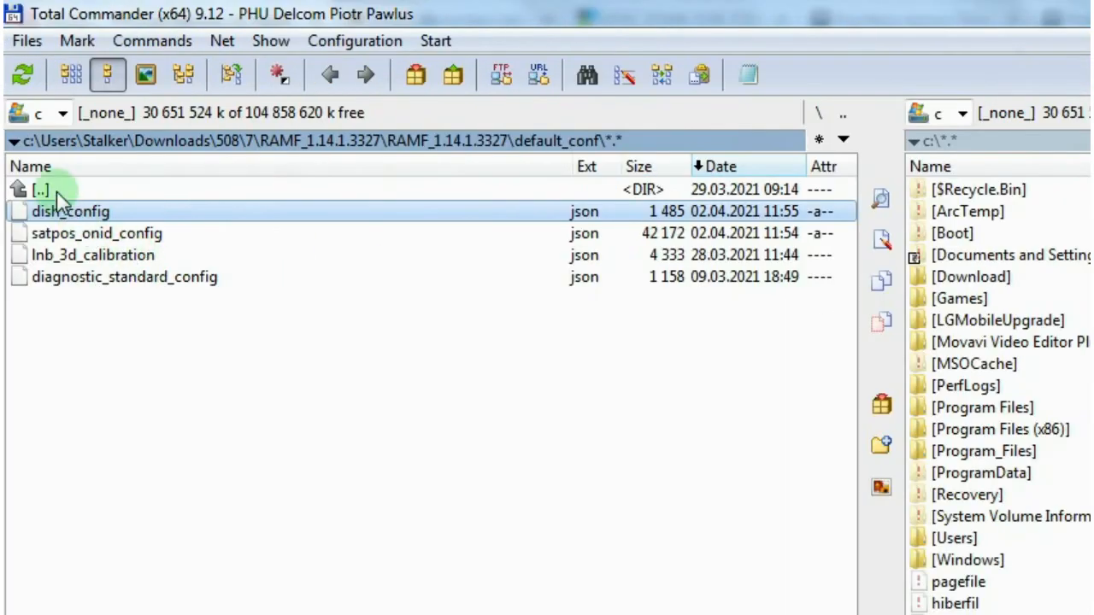
Pack all folders and files of the inner RAMF_1.14.1.3327 folder into a ZIP archive named RAMF_1.14.1.3327.zip.
double_click(57, 191)
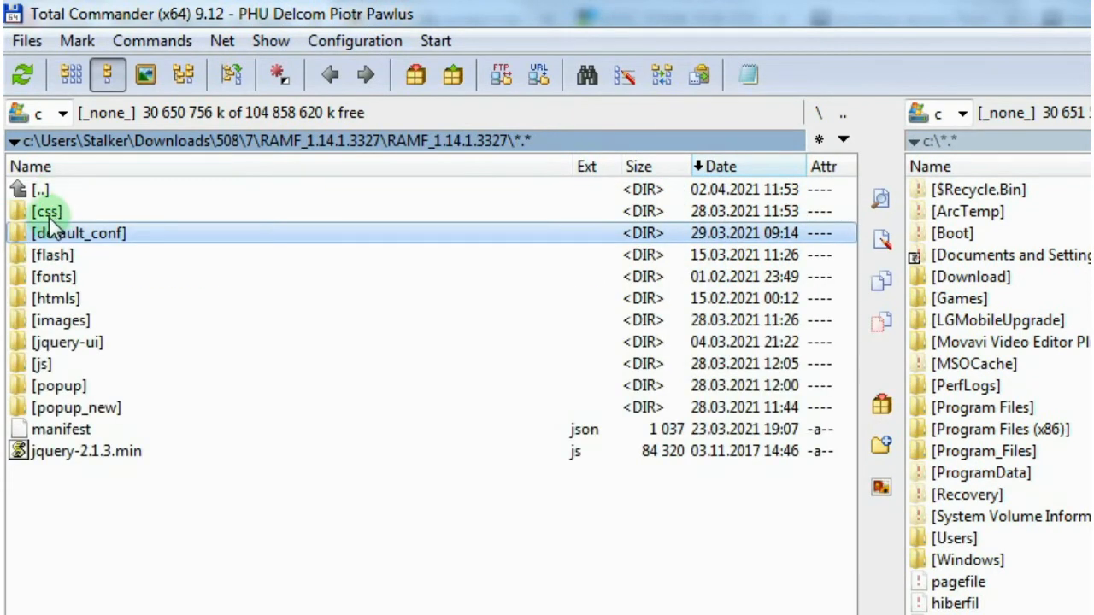
left_click(48, 218)
left_click(49, 239, "ctrl")
left_click(46, 259, "ctrl")
left_click(49, 281, "ctrl")
left_click(49, 303, "ctrl")
left_click(51, 318, "ctrl")
left_click(51, 342, "ctrl")
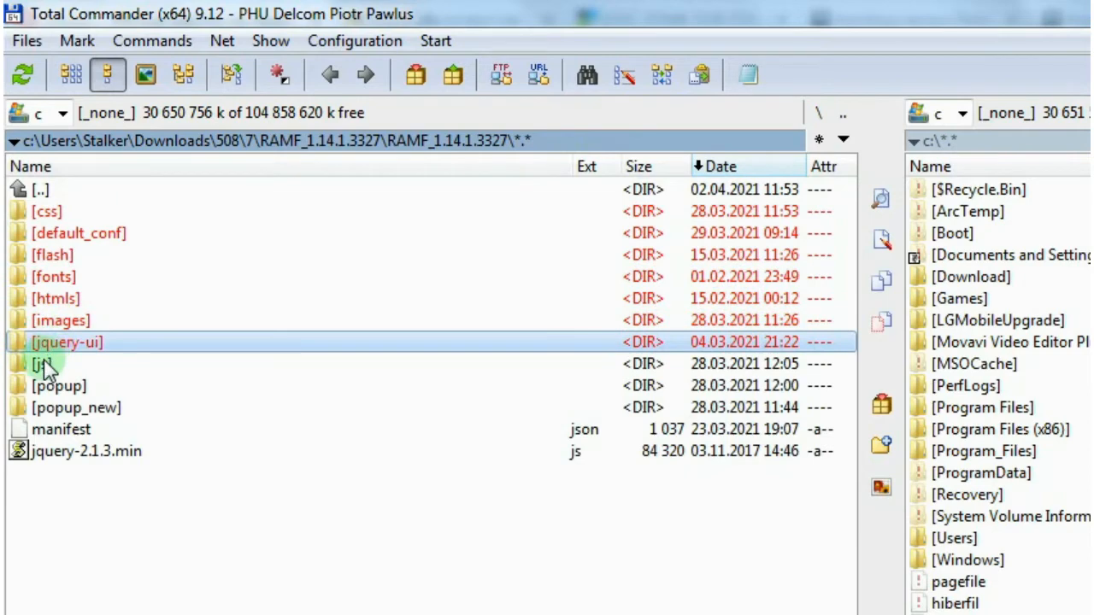
left_click(48, 366, "ctrl")
left_click(53, 387, "ctrl")
left_click(52, 409, "ctrl")
left_click(54, 431, "ctrl")
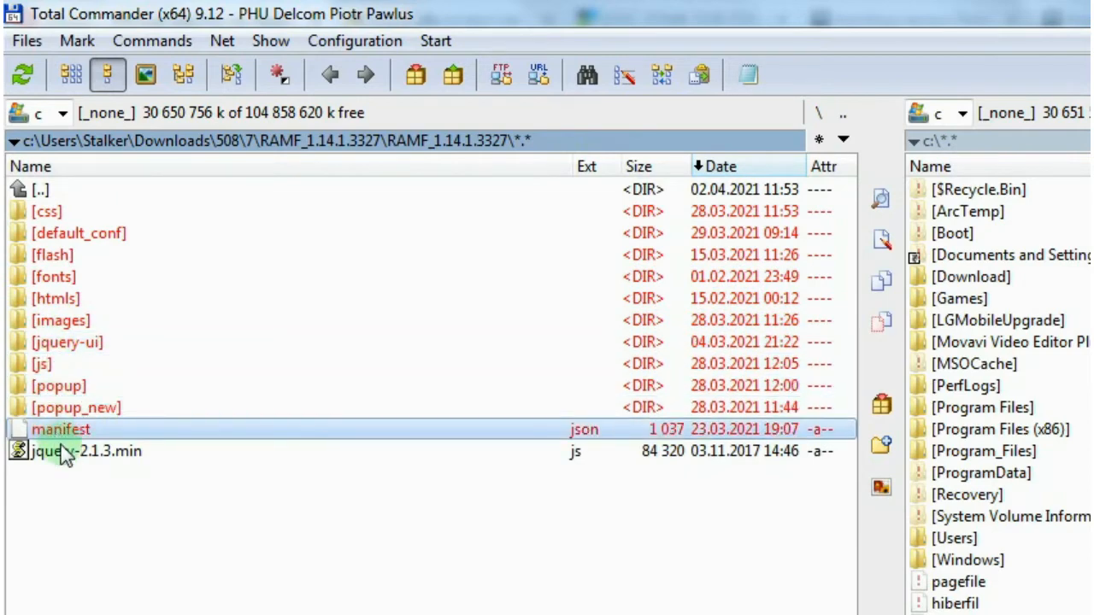
left_click(64, 453, "ctrl")
right_click(66, 459)
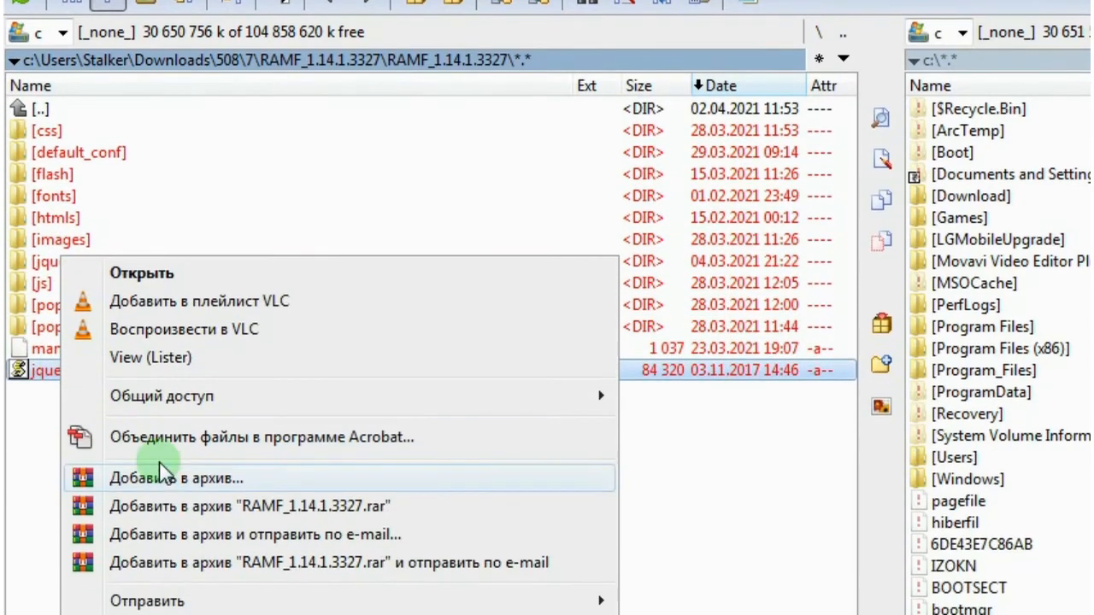
left_click(163, 557)
left_click(769, 386)
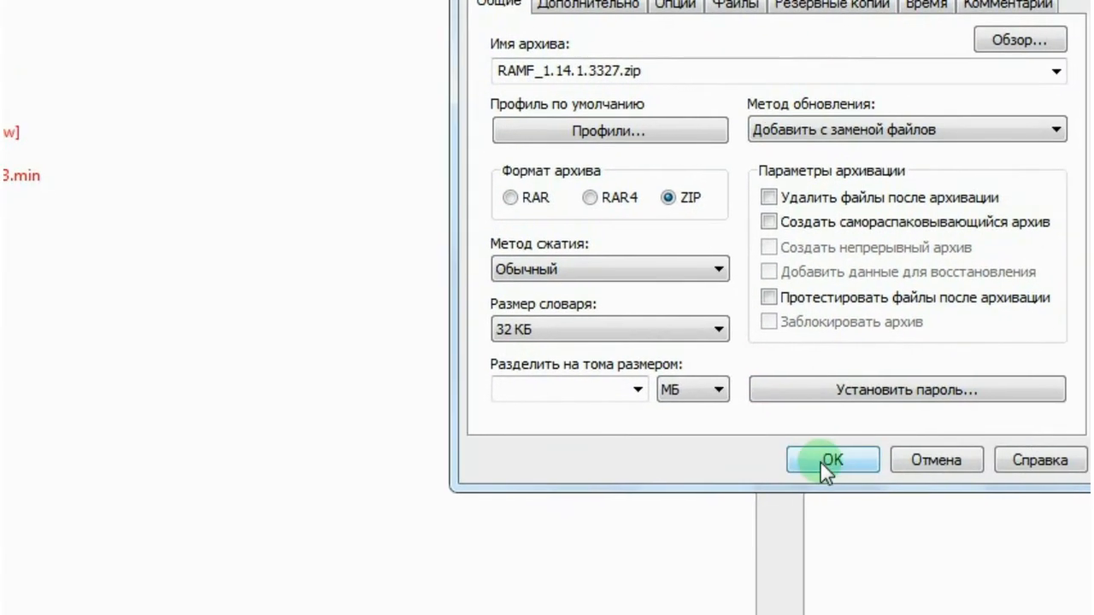
left_click(821, 461)
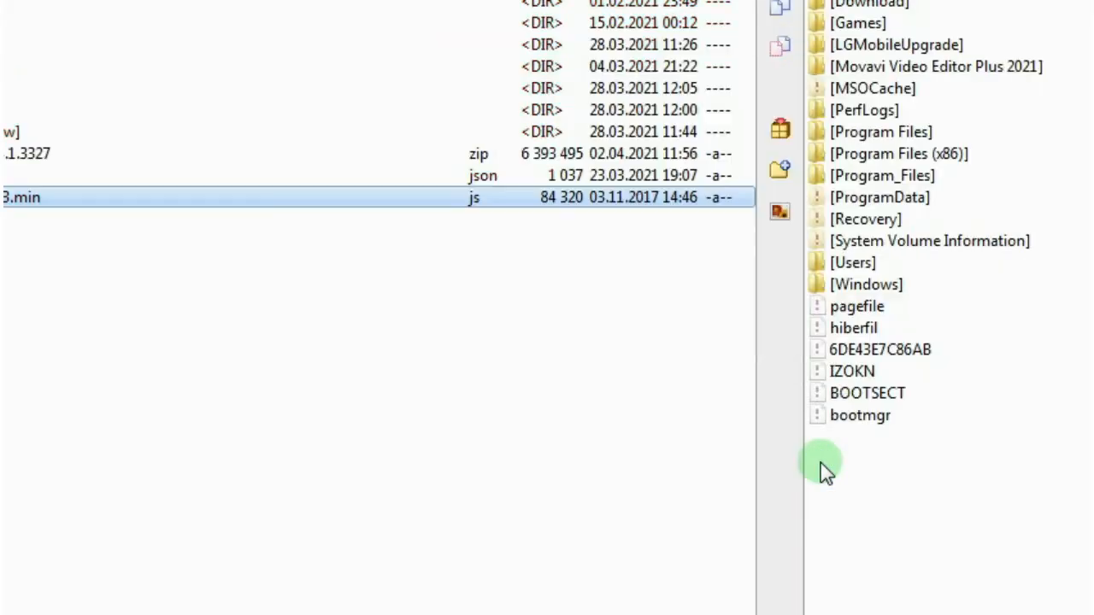
Rename the new ZIP archive to RAMF_1.14.1.3327.crx.
left_click(72, 158)
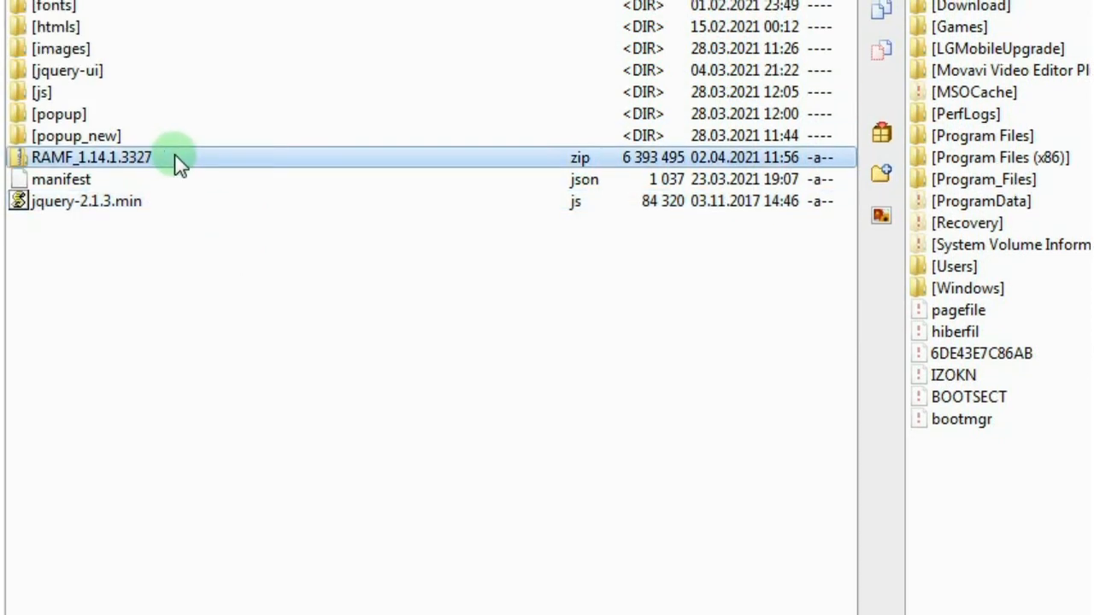
left_click(180, 162)
left_click(196, 157)
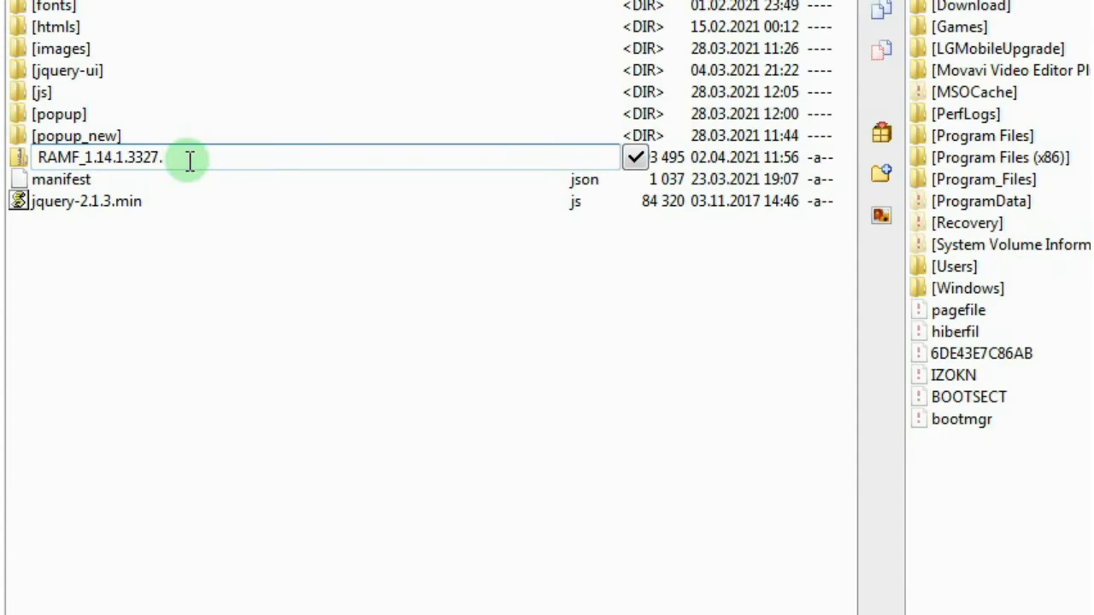
type("crx")
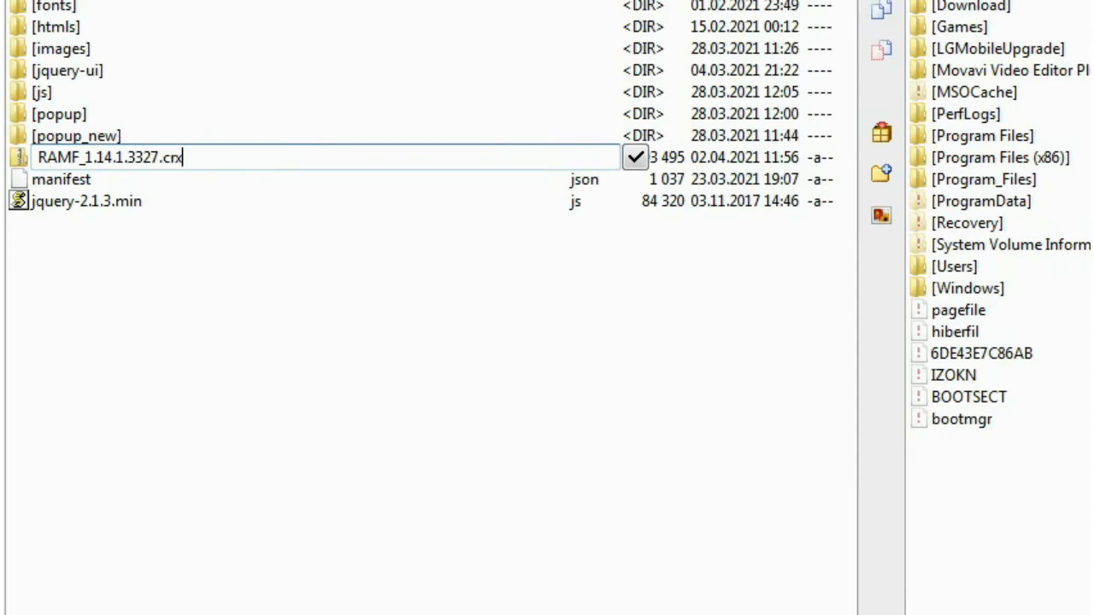
left_click(189, 162)
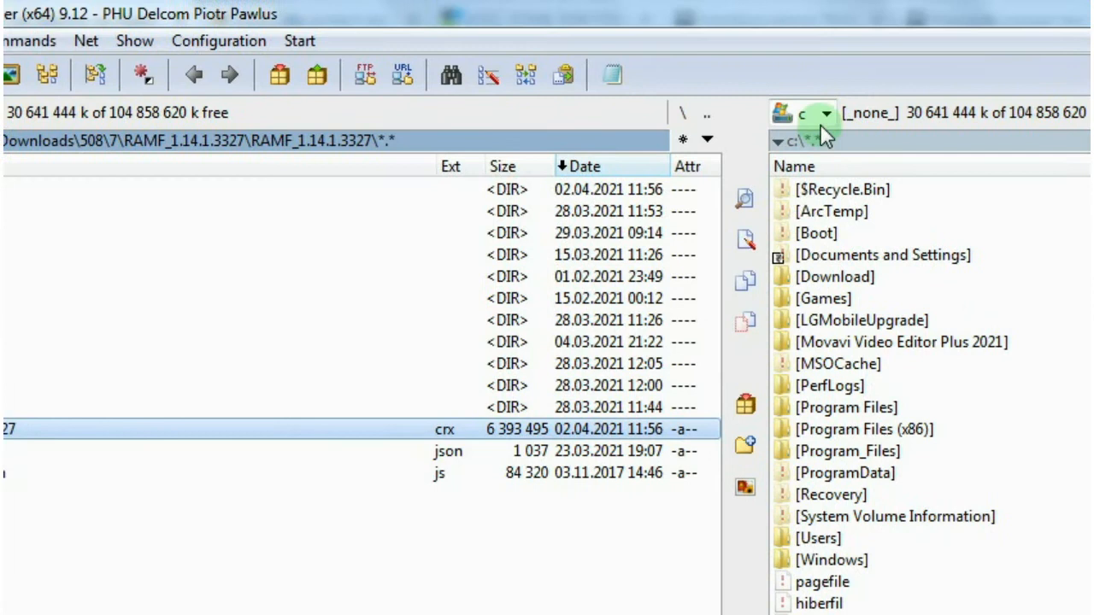
Open the Download folder in the internal shared storage of the connected Mi A3 phone as the copy destination.
left_click(822, 115)
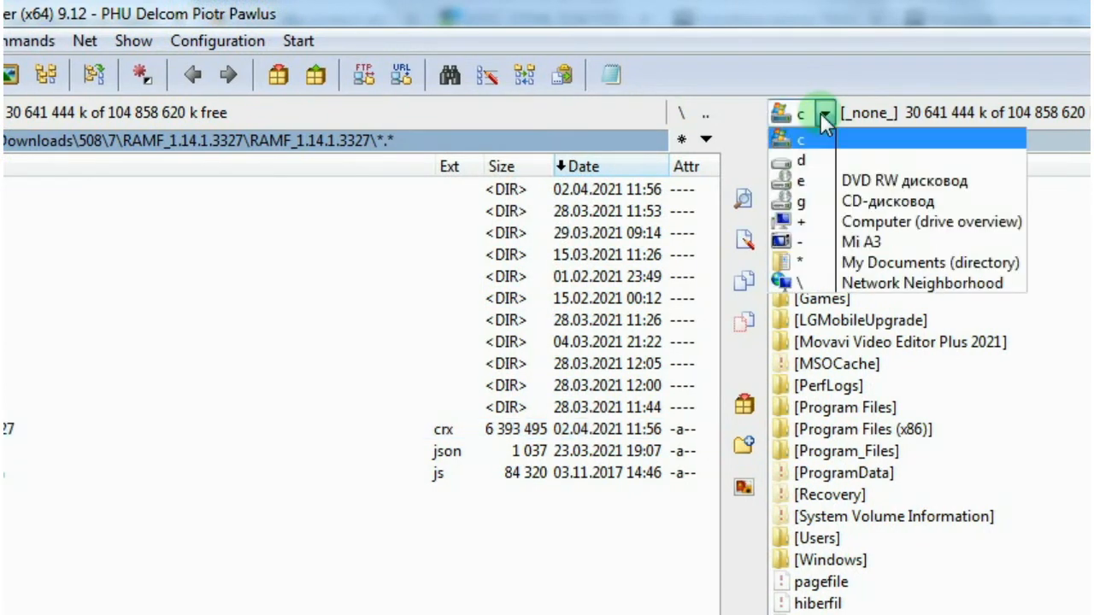
left_click(803, 241)
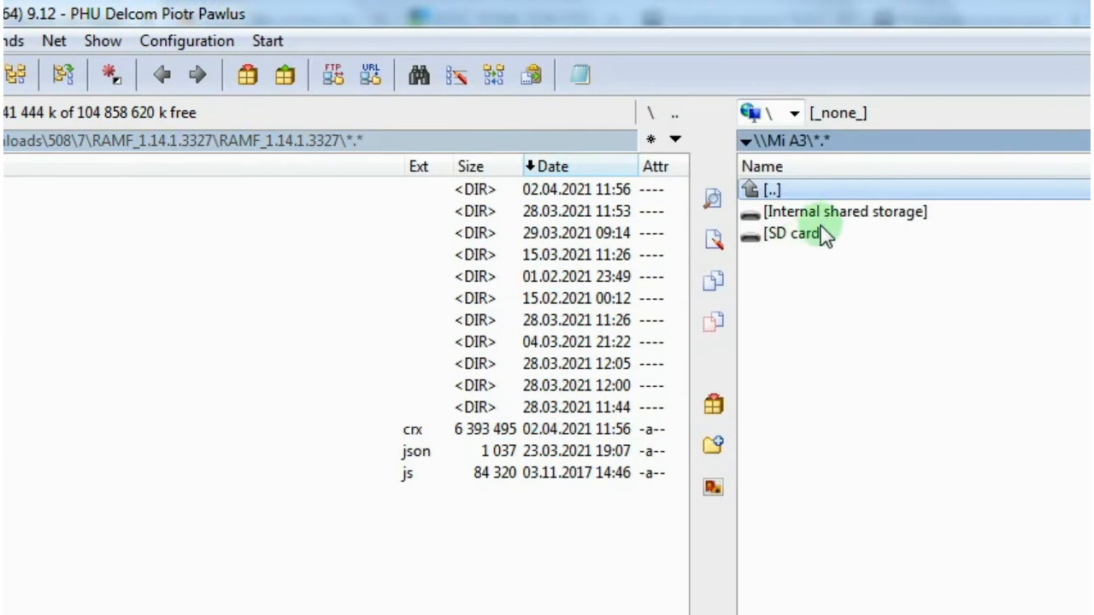
left_click(834, 213)
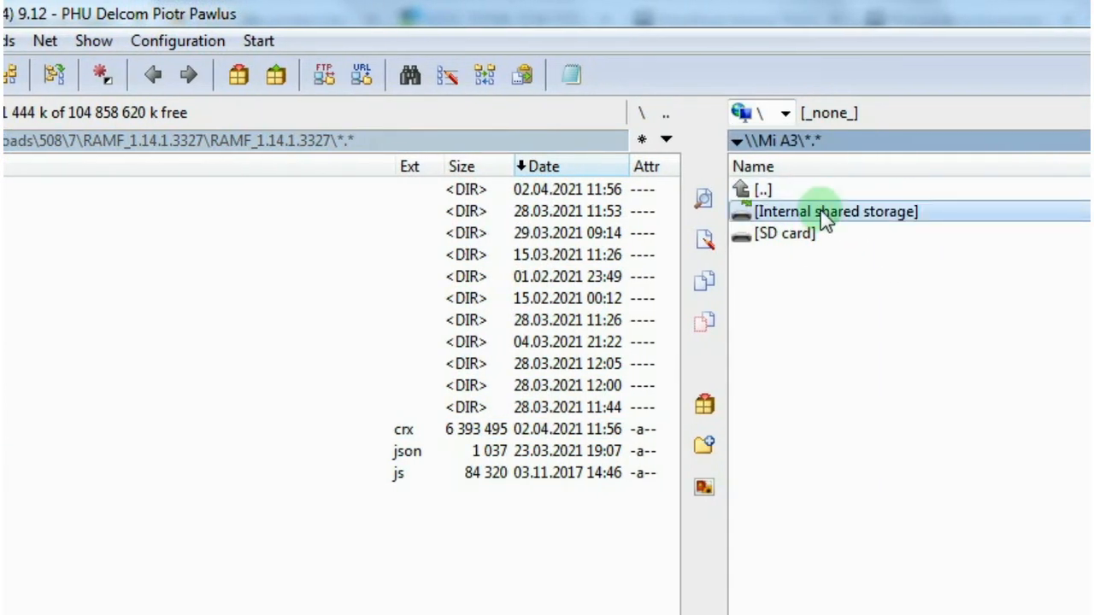
double_click(825, 213)
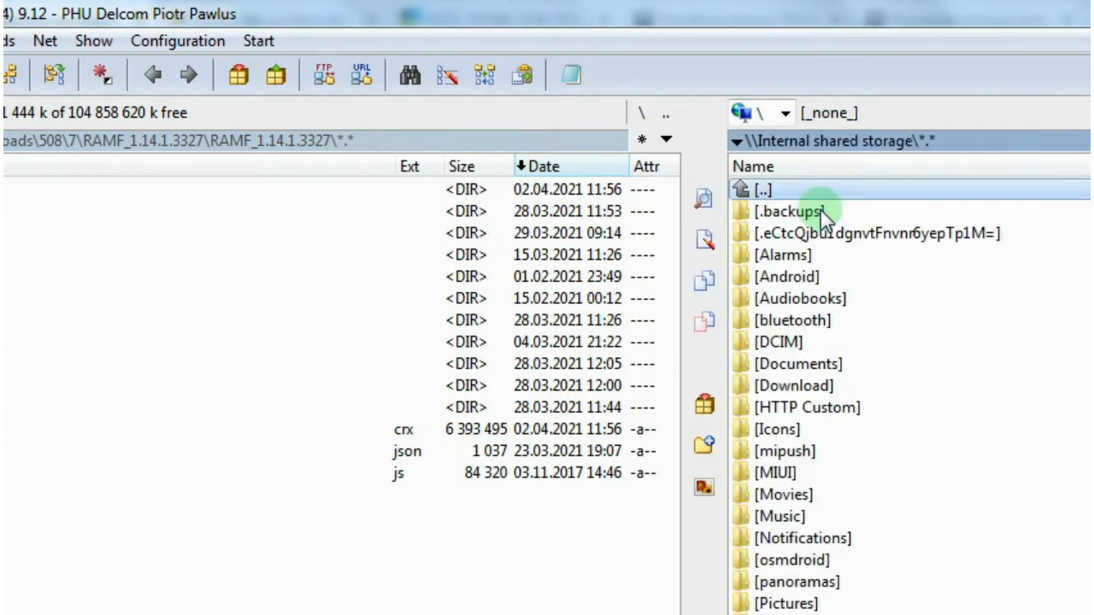
left_click(804, 389)
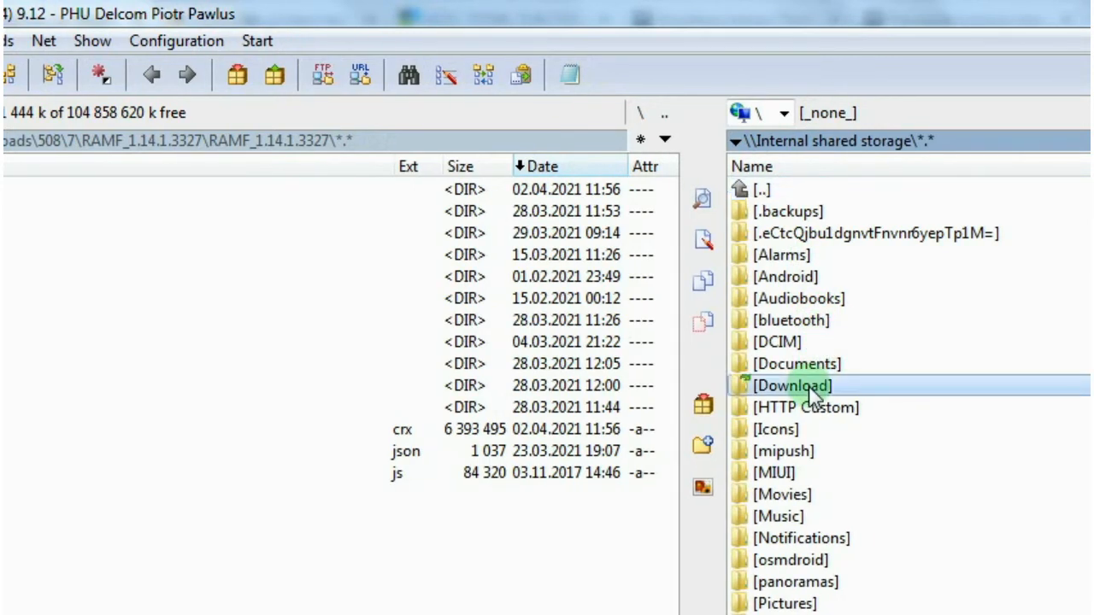
double_click(806, 391)
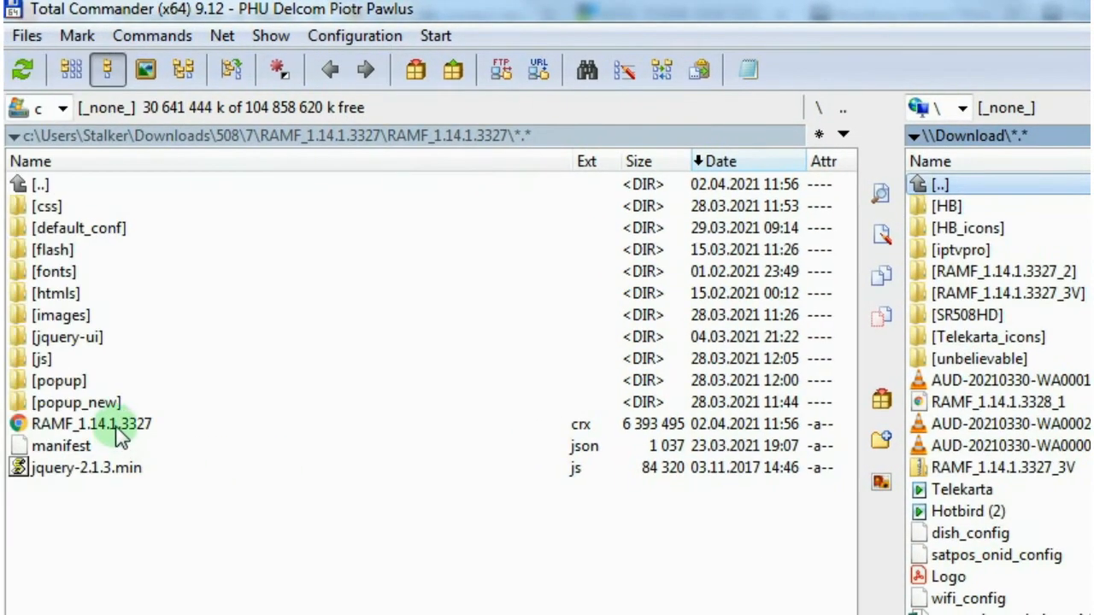
Copy RAMF_1.14.1.3327.crx to the phone's Download folder and confirm the copy.
left_click_drag(119, 436, 1093, 554)
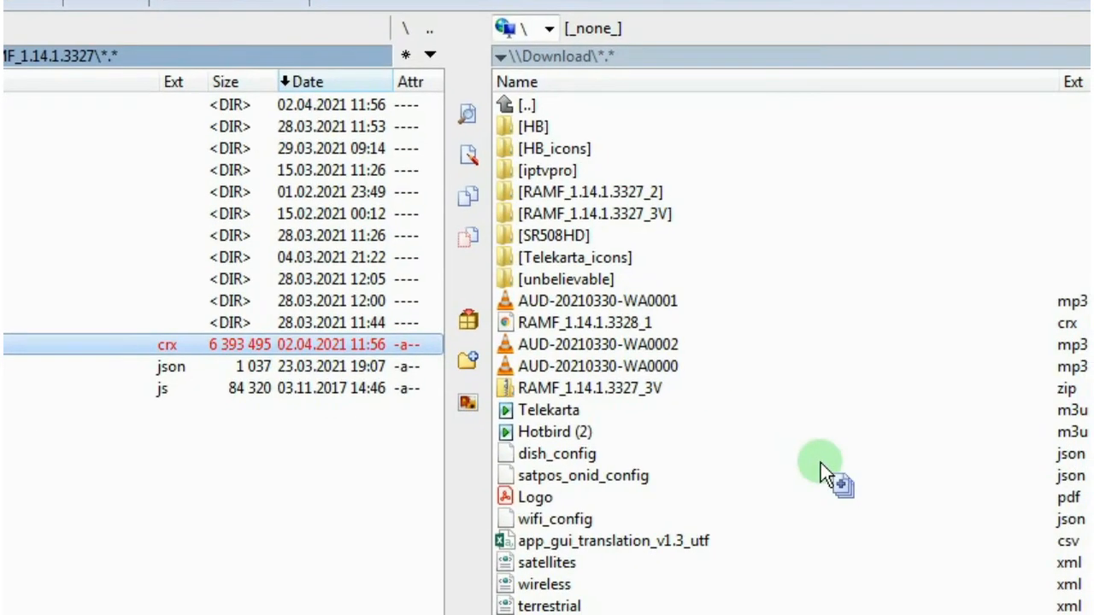
left_click_drag(820, 466, 821, 462)
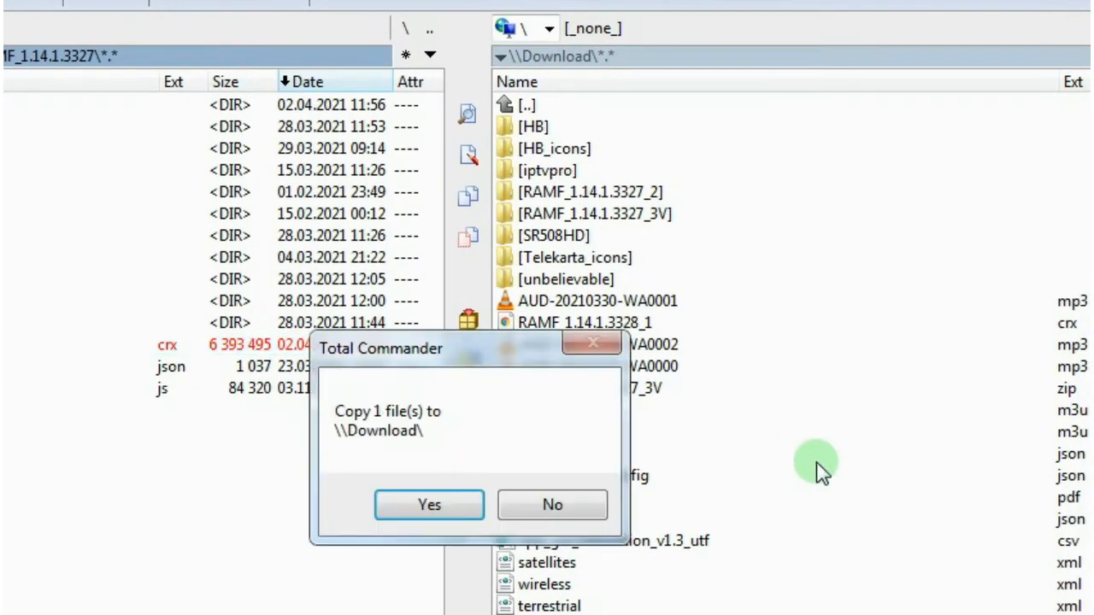
left_click(430, 505)
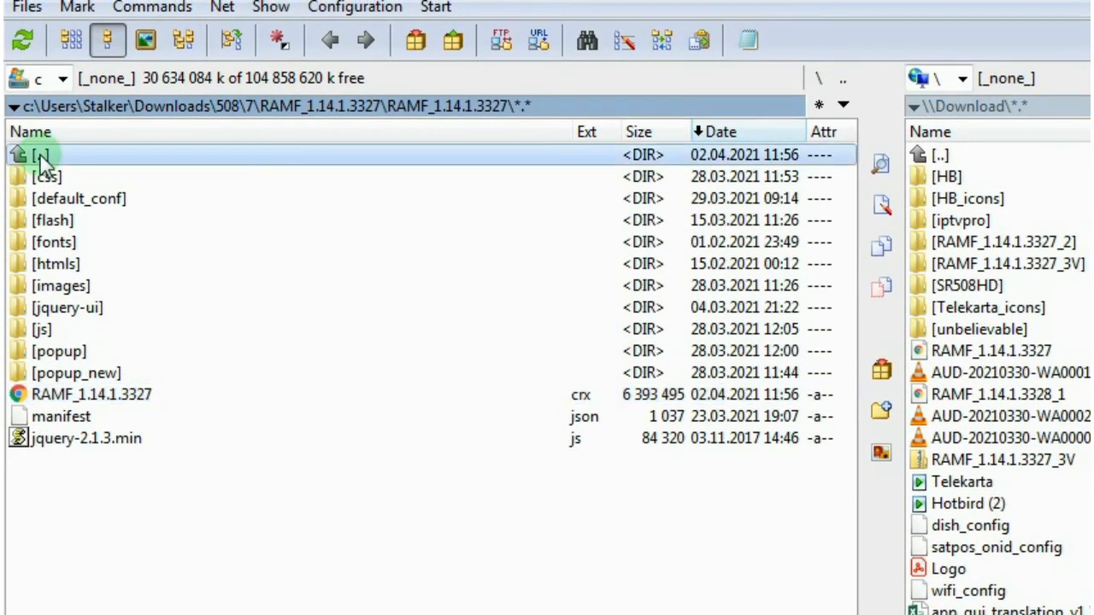
Copy the picons folder from Downloads\508\7 to the phone's Download folder.
double_click(40, 155)
double_click(39, 155)
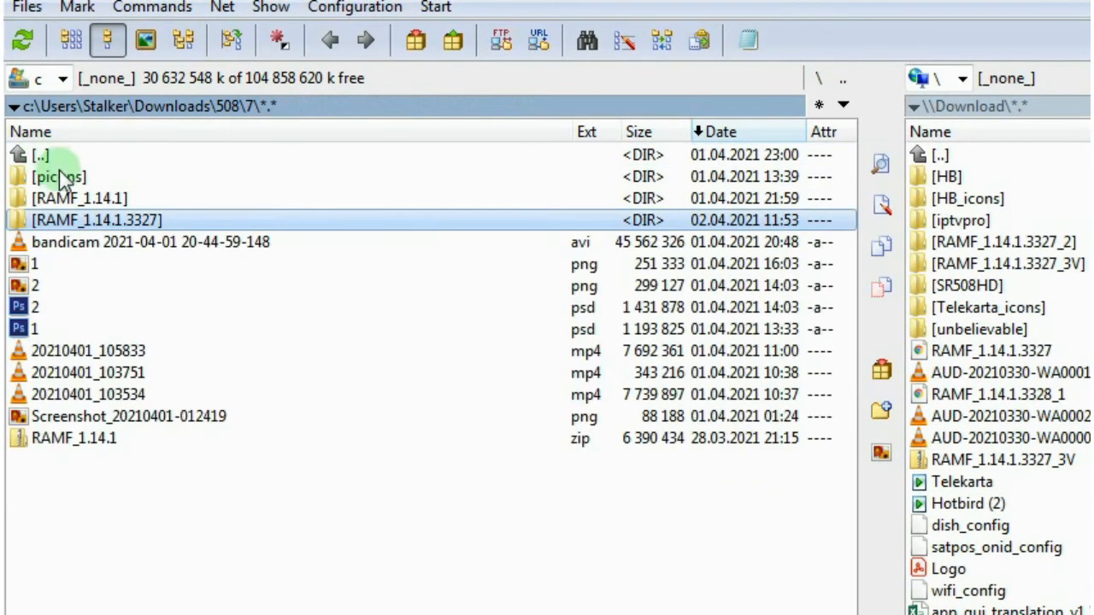
left_click(49, 177)
left_click_drag(51, 190, 1093, 555)
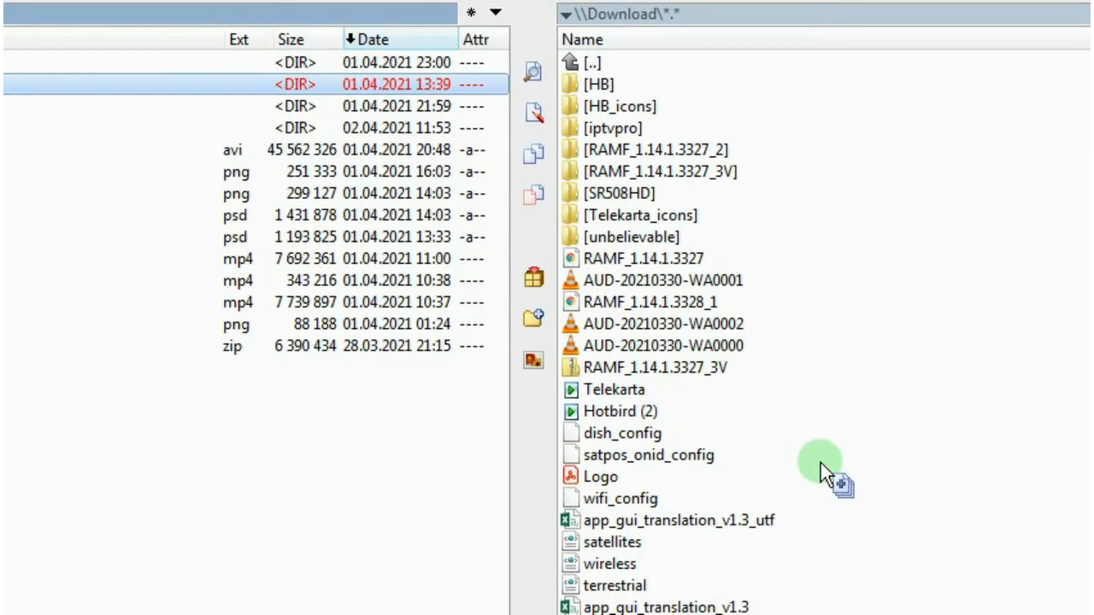
left_click_drag(821, 462, 821, 463)
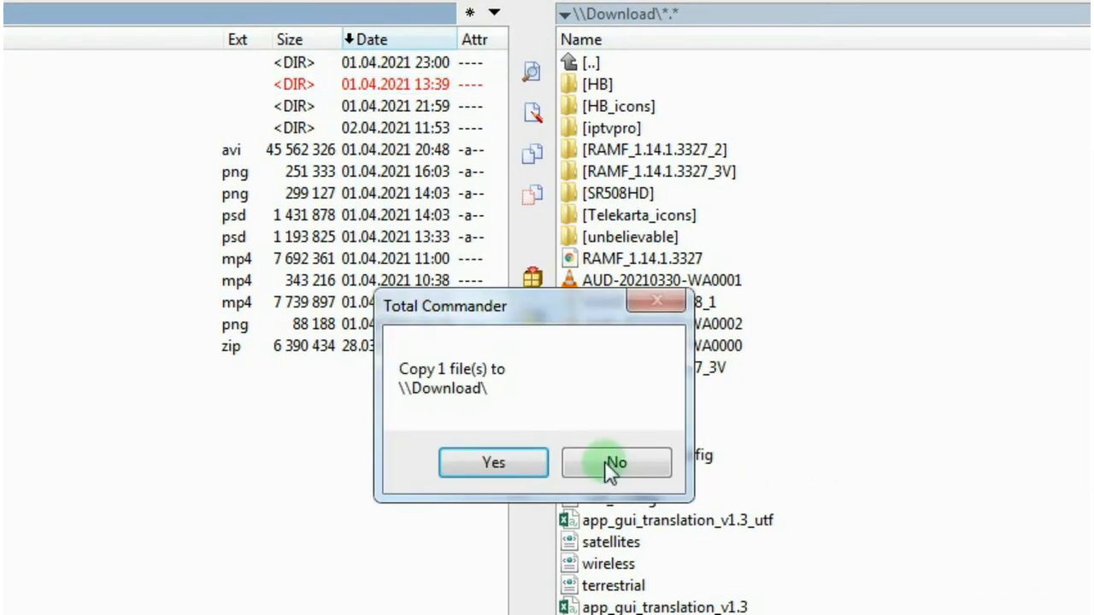
left_click(513, 462)
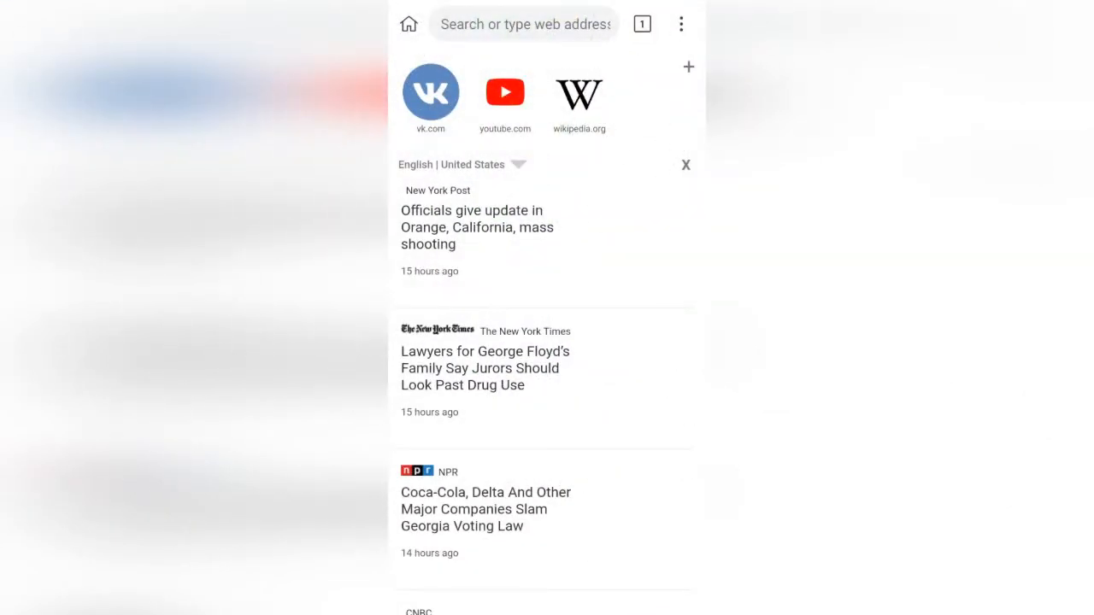
Switch to the Kiwi browser on the phone, open its extensions page and turn on developer mode.
left_click(681, 24)
left_click(522, 323)
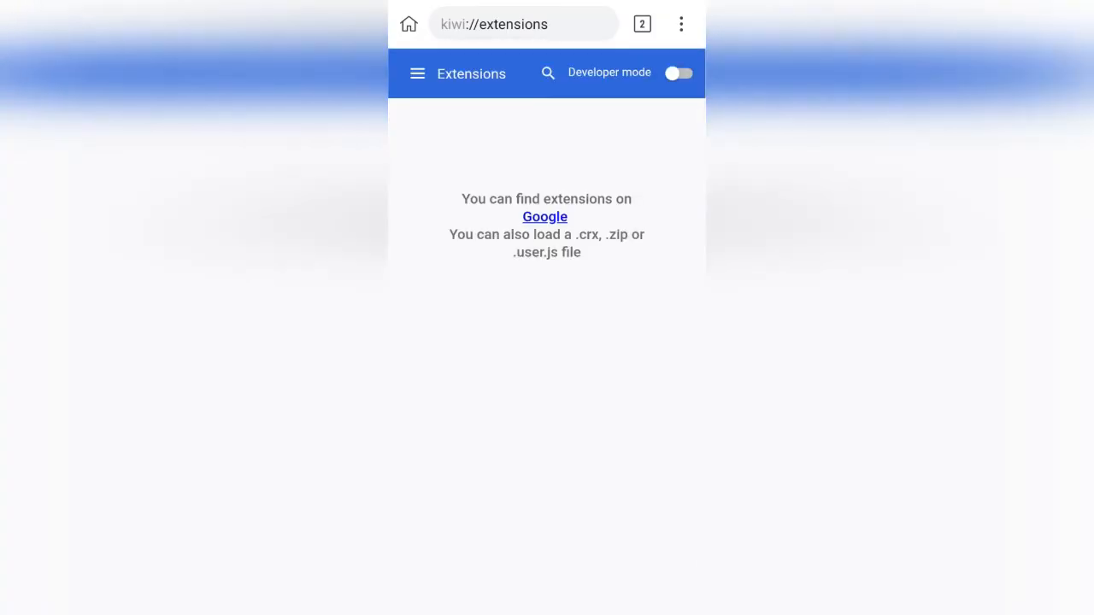
left_click(679, 74)
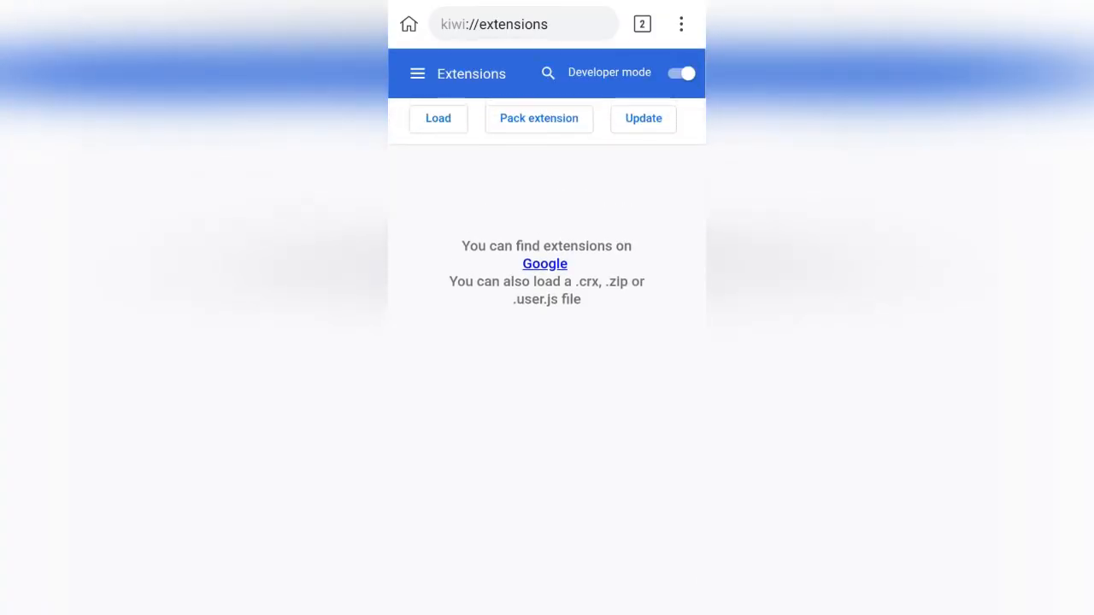
Load the RAMF extension file from the phone's storage using the Files app.
left_click(438, 117)
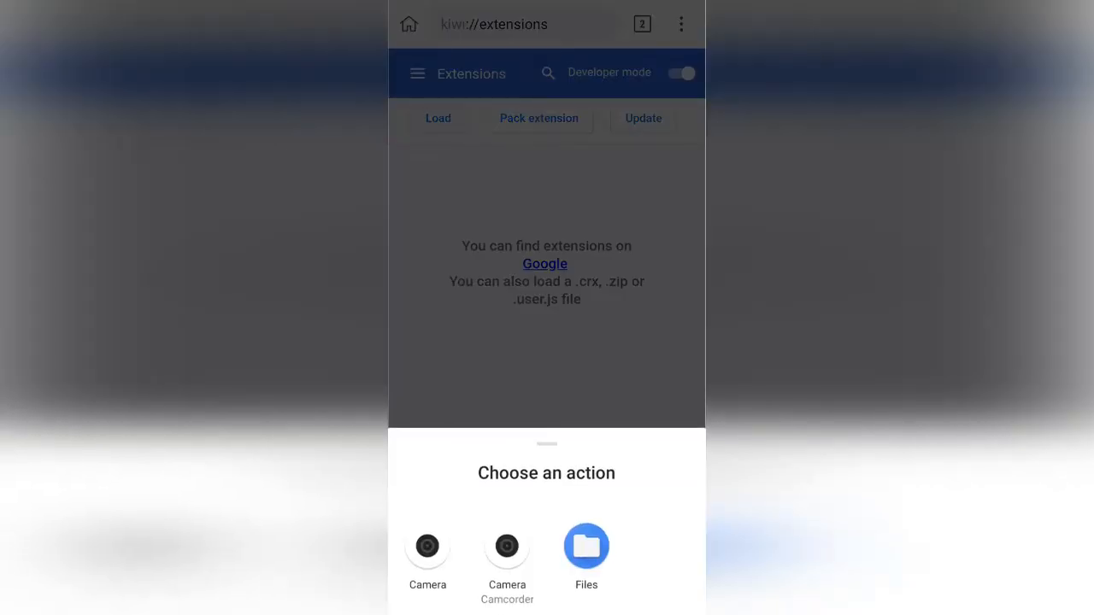
left_click(587, 547)
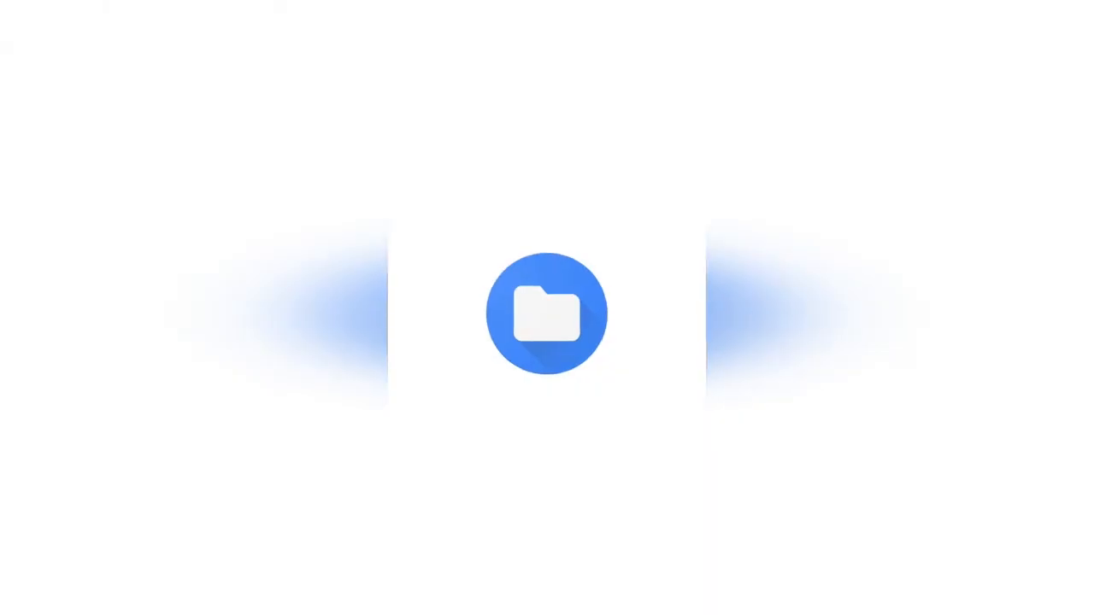
left_click(474, 499)
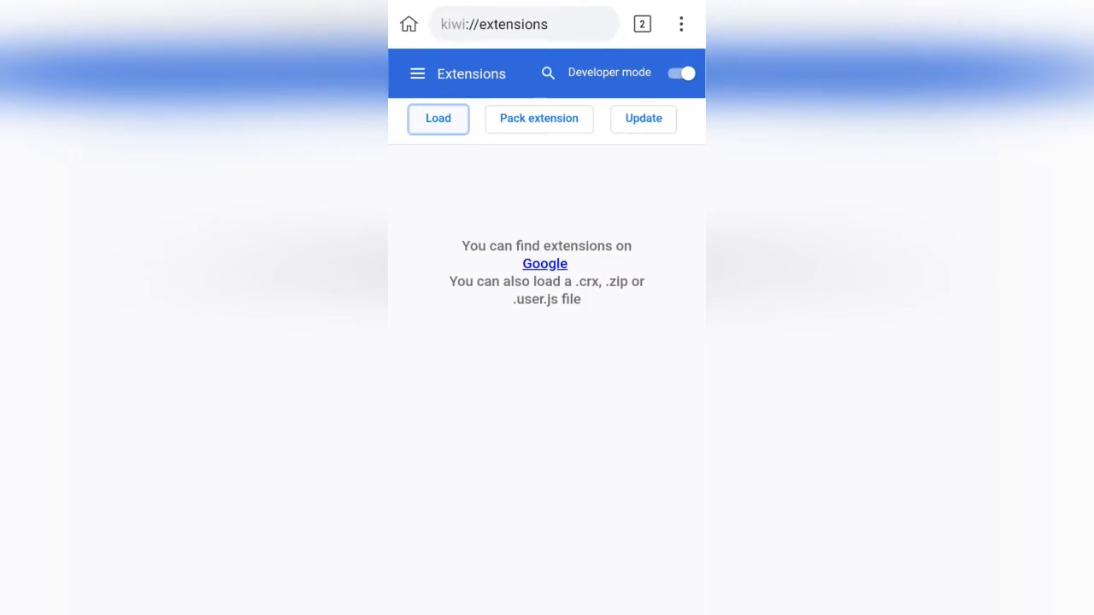
Launch the installed RAMF extension and set its menu language to German.
left_click(681, 24)
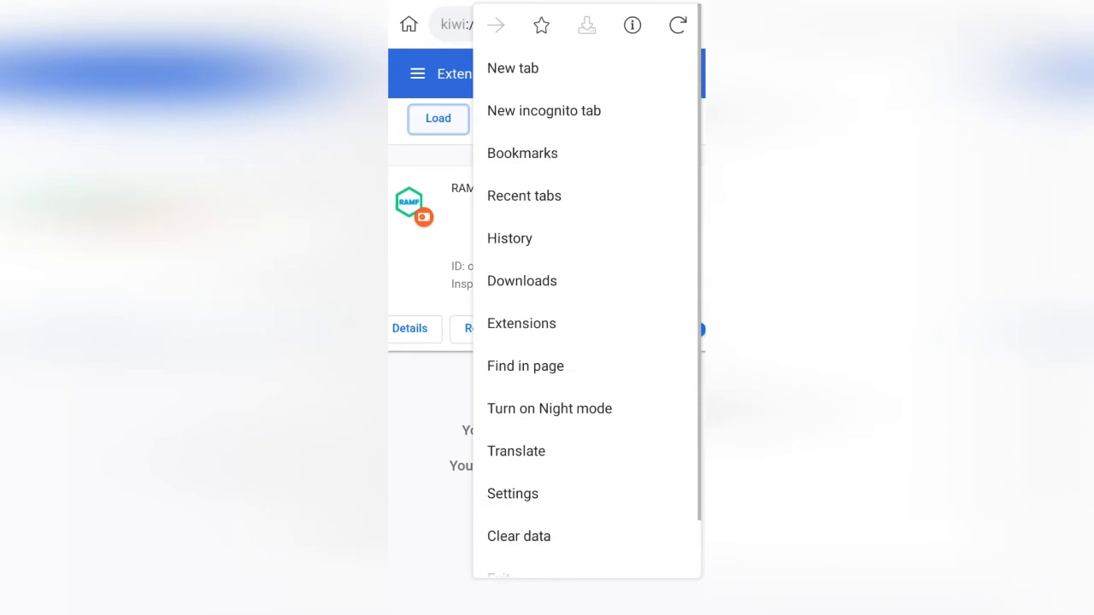
scroll(539, 376, "down", 2)
left_click(510, 557)
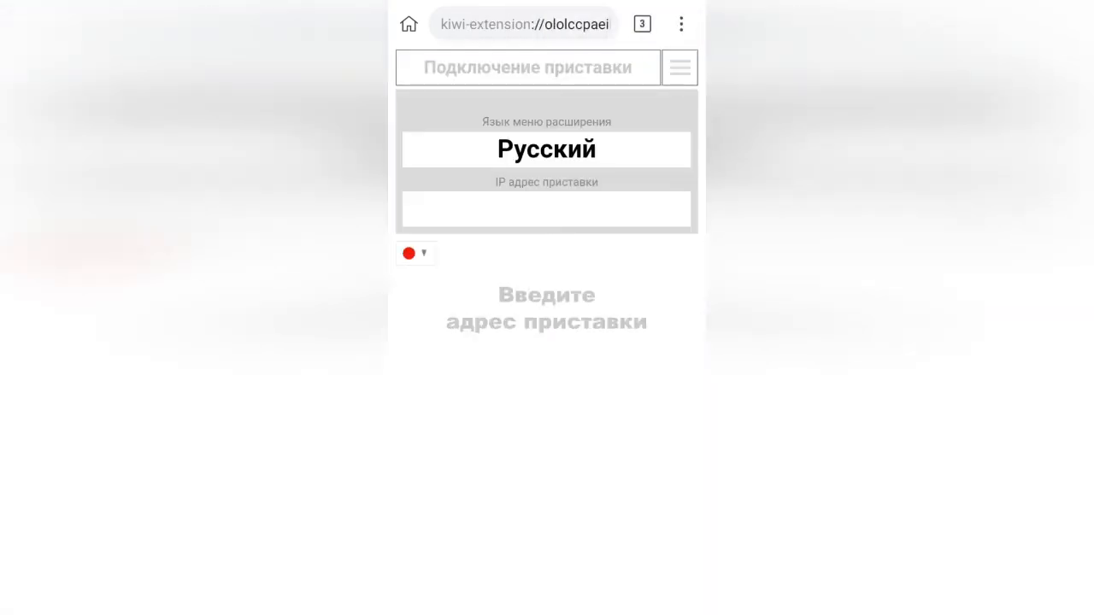
left_click(561, 151)
left_click(662, 366)
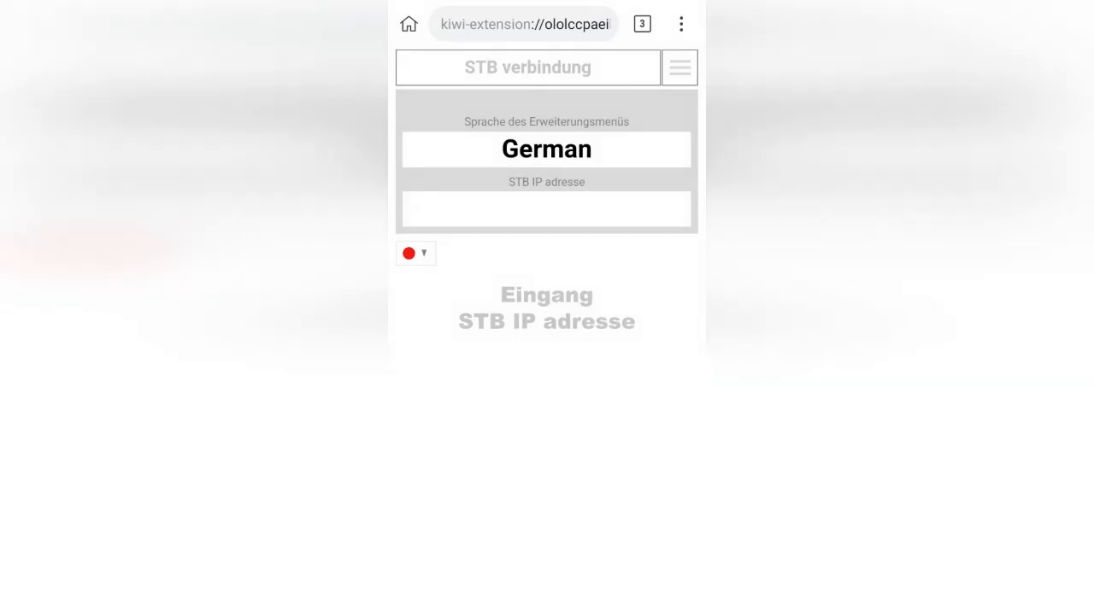
Leave the STB IP address entry and set the extension's menu language to English.
left_click(546, 209)
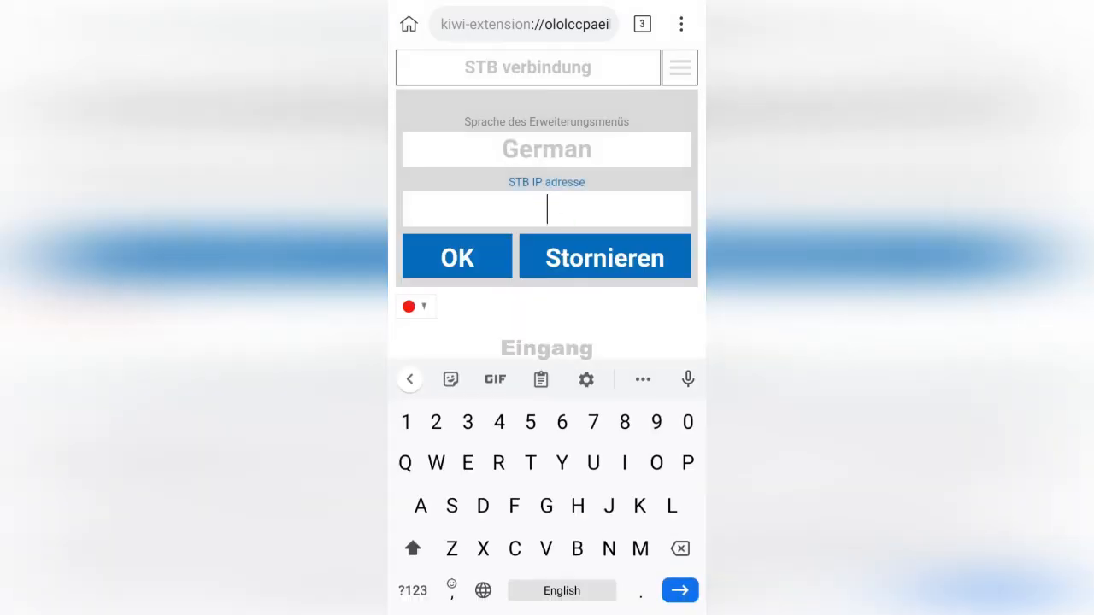
left_click(615, 257)
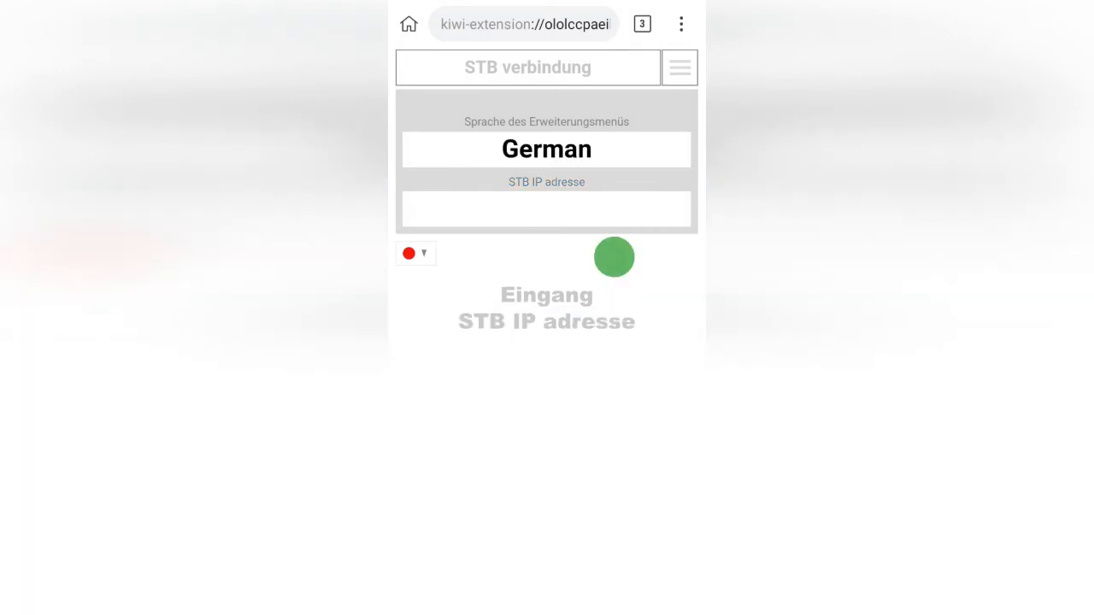
left_click(549, 150)
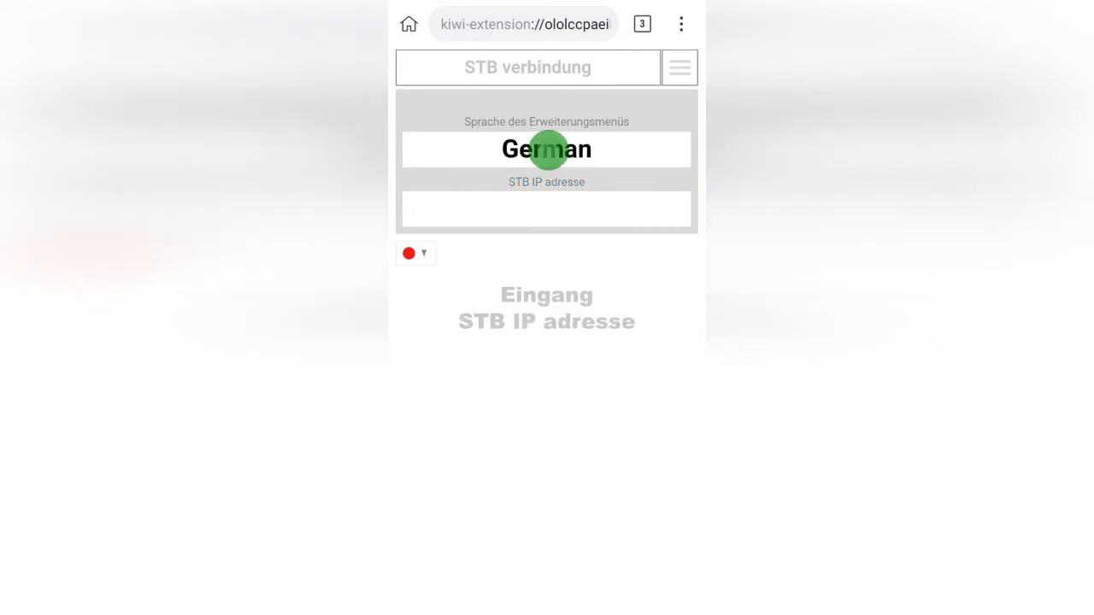
left_click(663, 309)
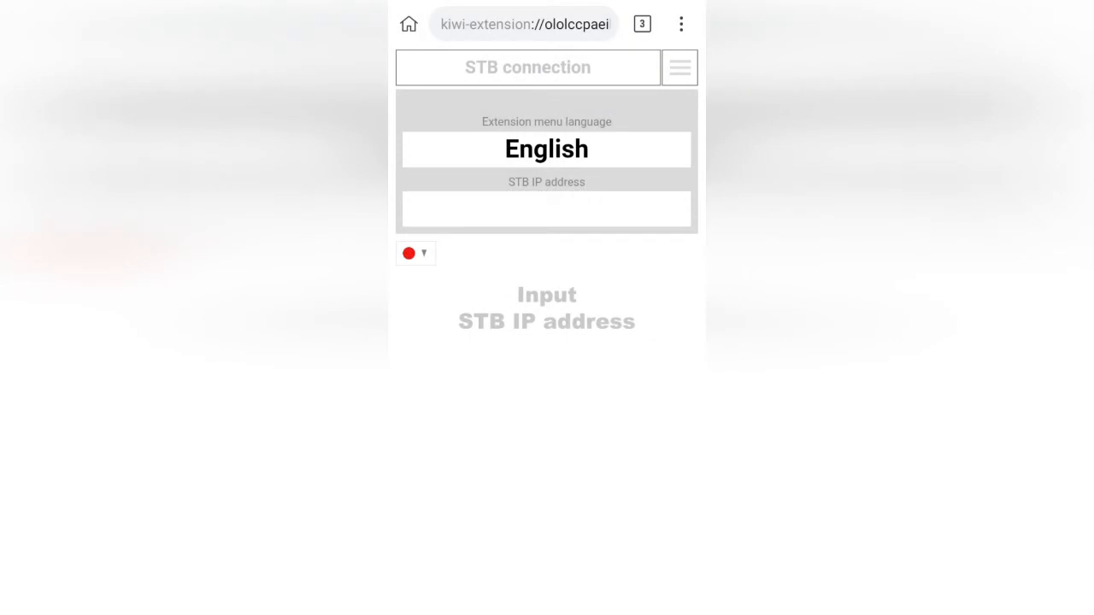
Set the STB IP address to 192.168.245.68 and connect to the receiver.
left_click(542, 207)
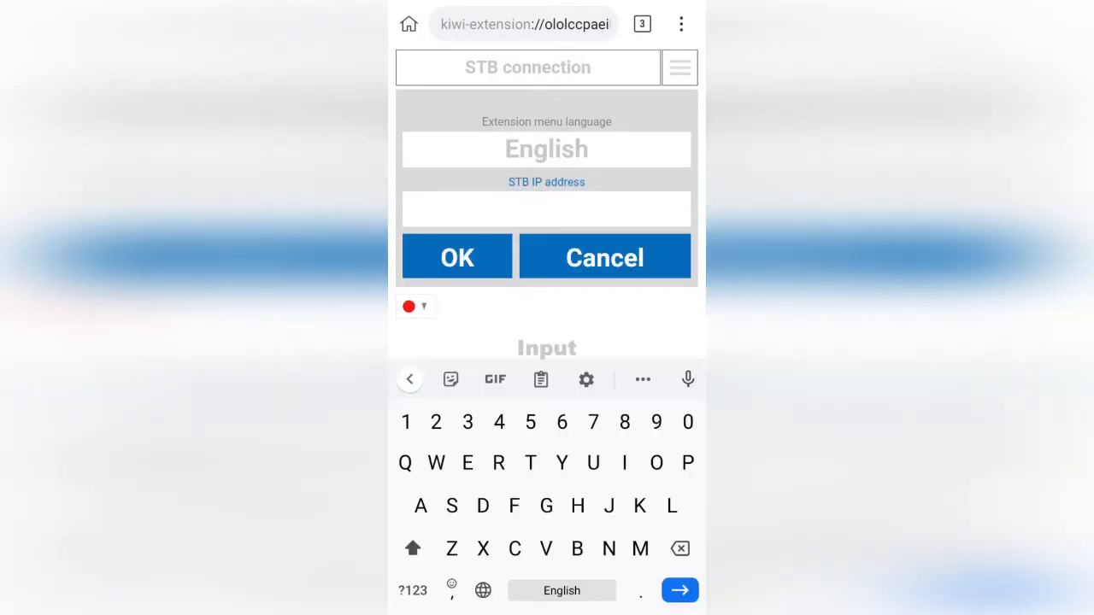
type("192")
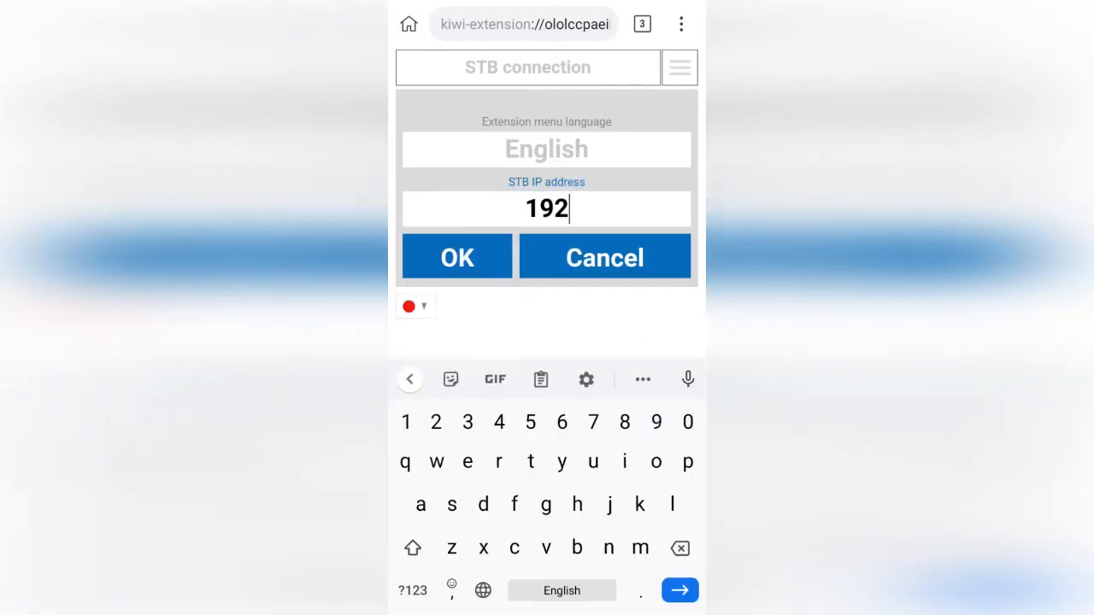
type(".16")
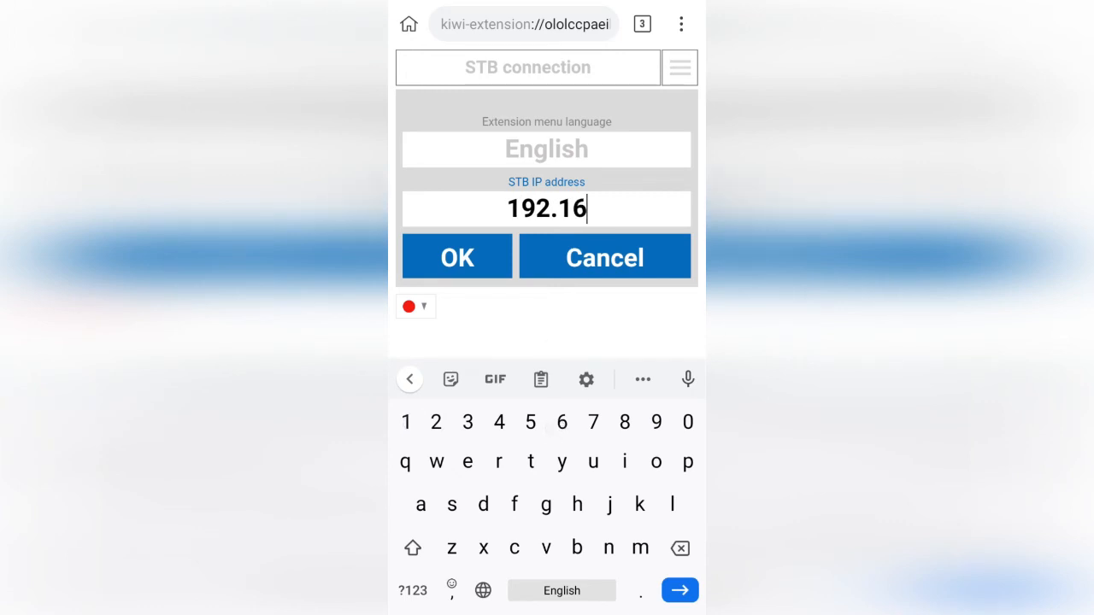
type("8.2")
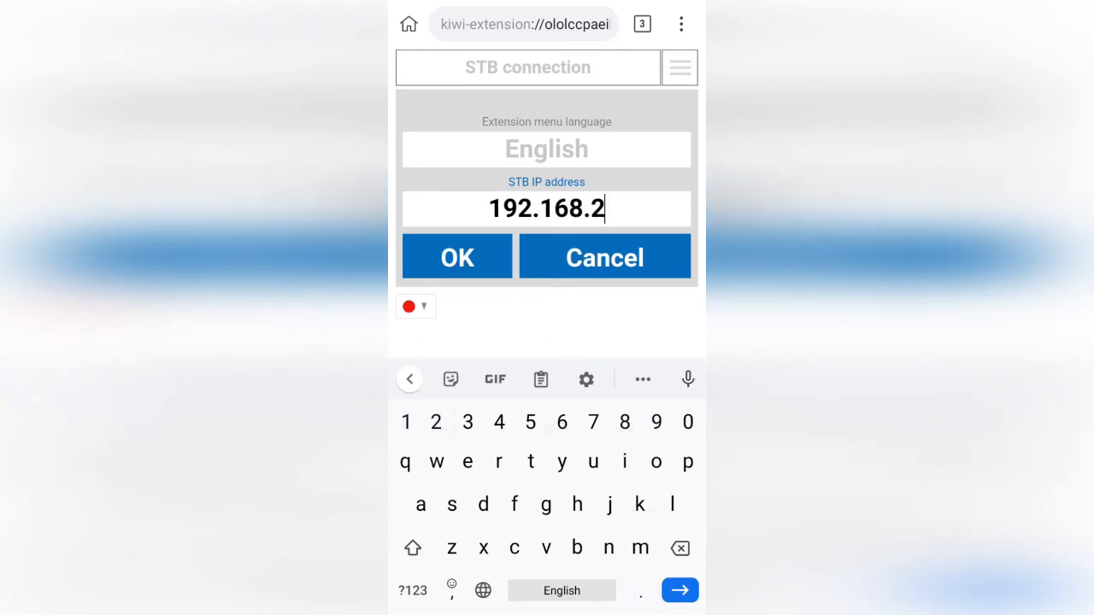
type("45.68")
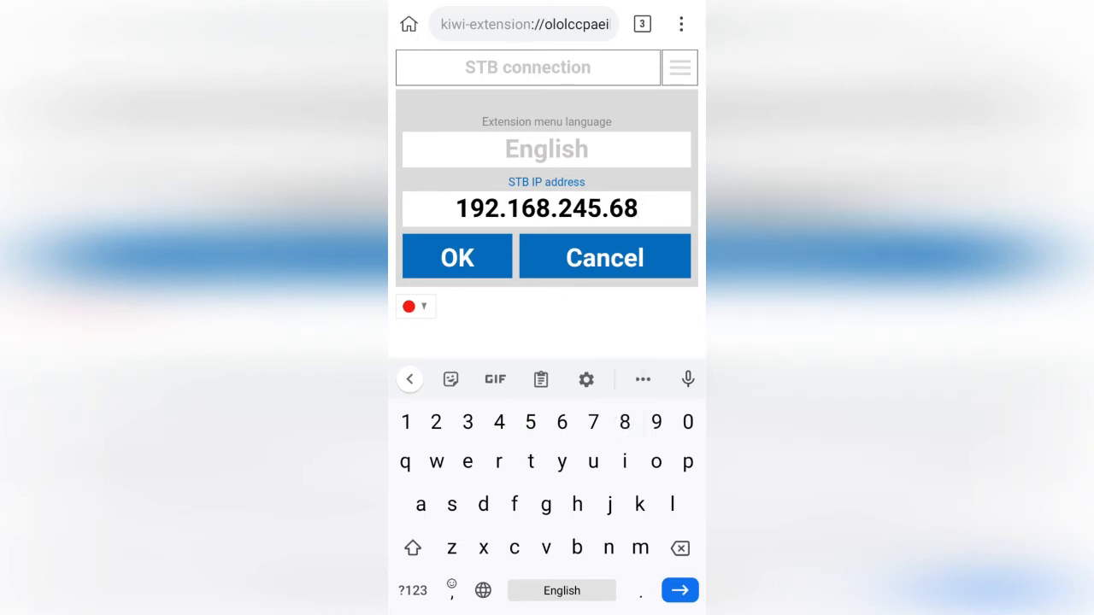
left_click(458, 257)
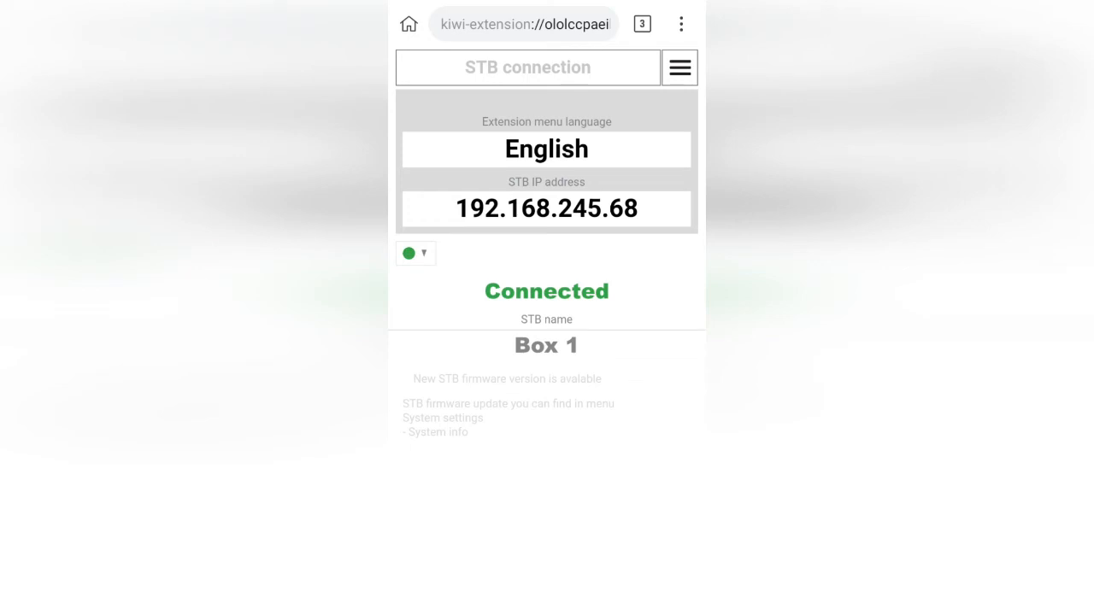
Open the antenna configuration and select 13.0E Hotbird as the orbital position and satellite.
left_click(680, 68)
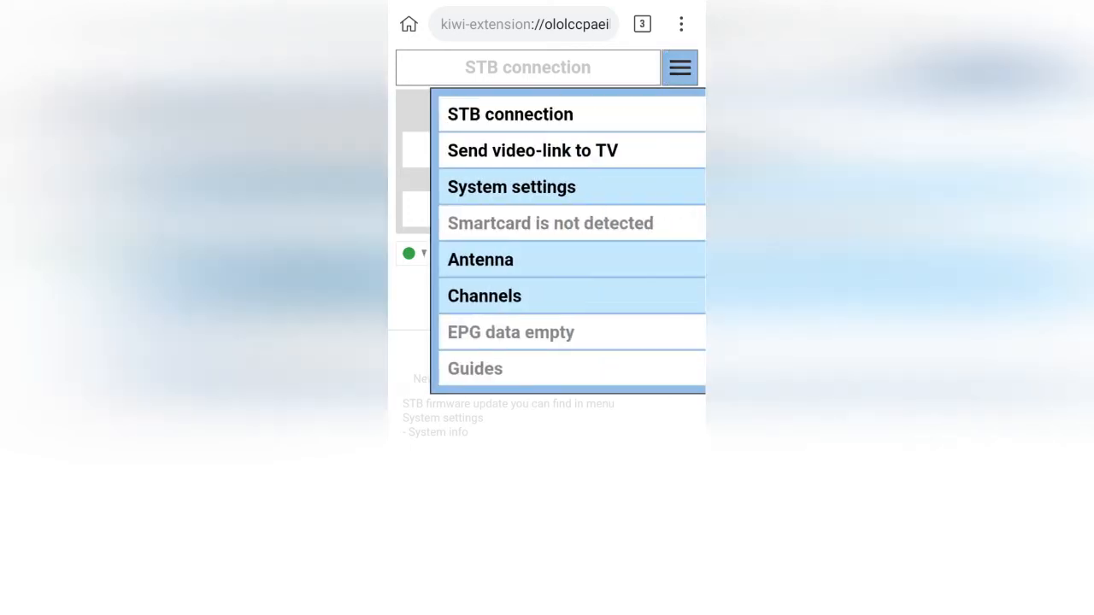
left_click(547, 259)
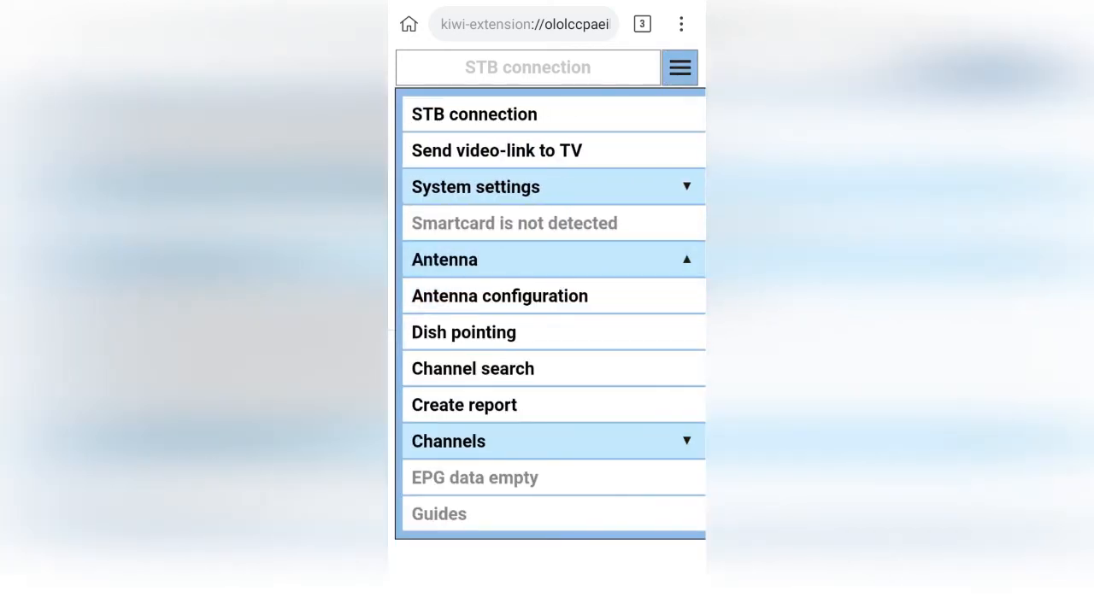
left_click(532, 296)
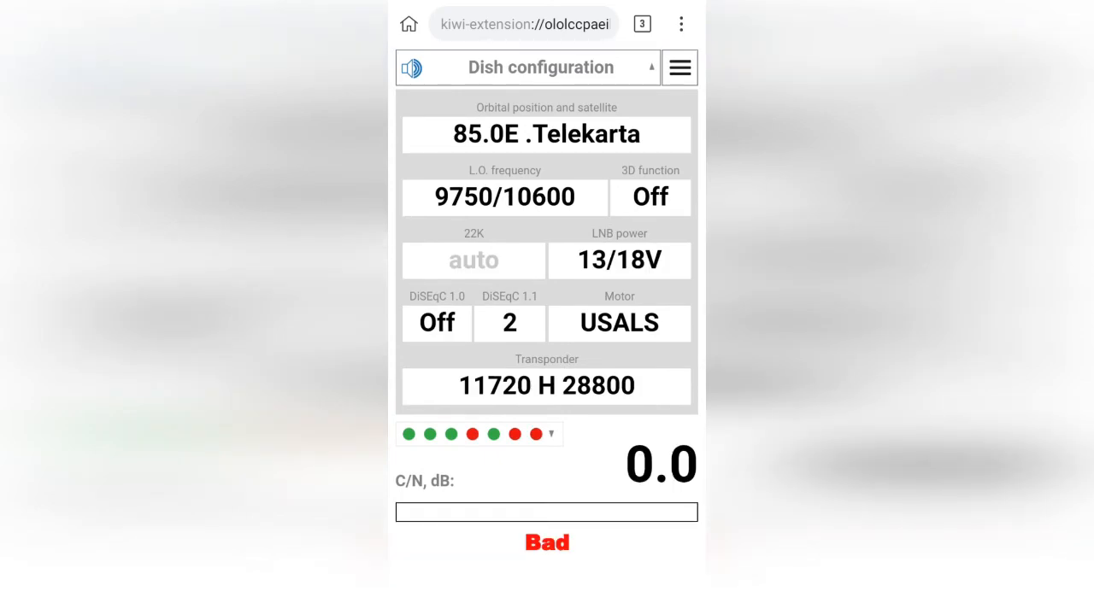
left_click(547, 134)
scroll(547, 308, "down", 10)
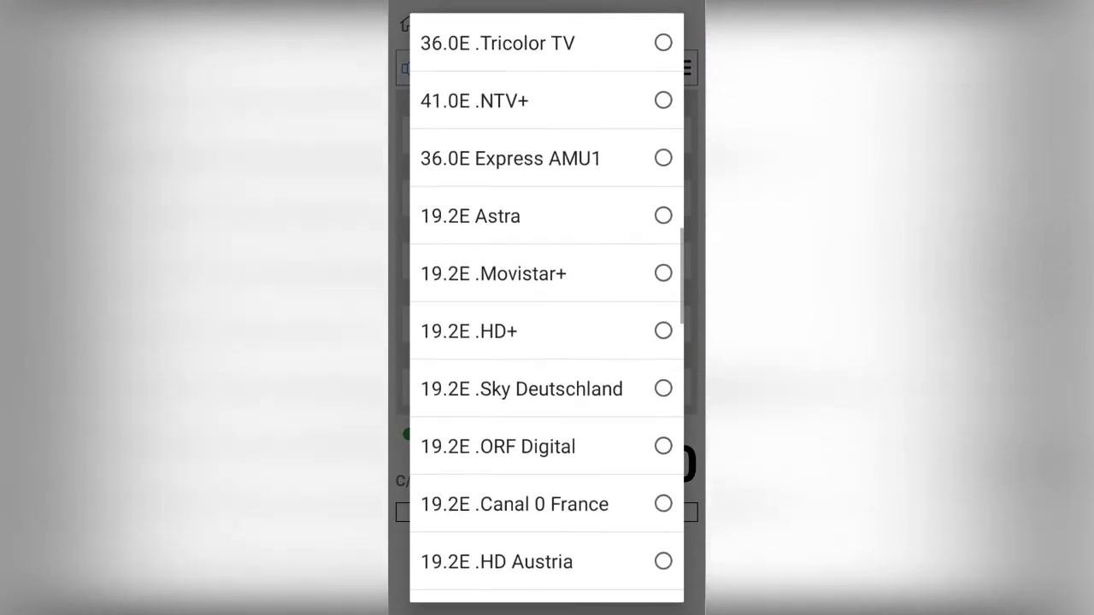
scroll(547, 308, "down", 6)
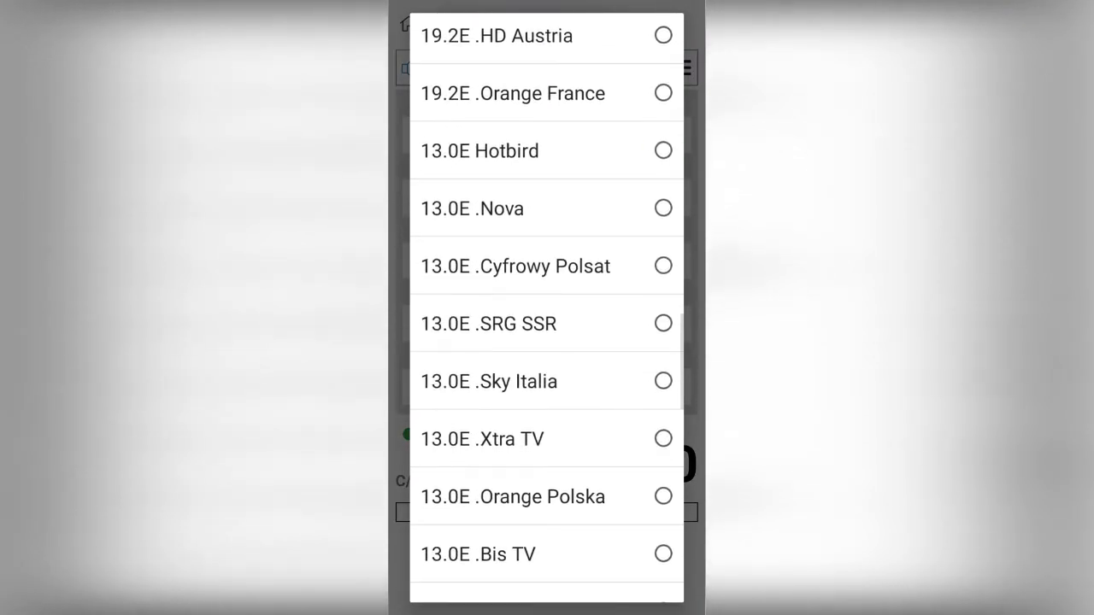
left_click(548, 151)
left_click(656, 198)
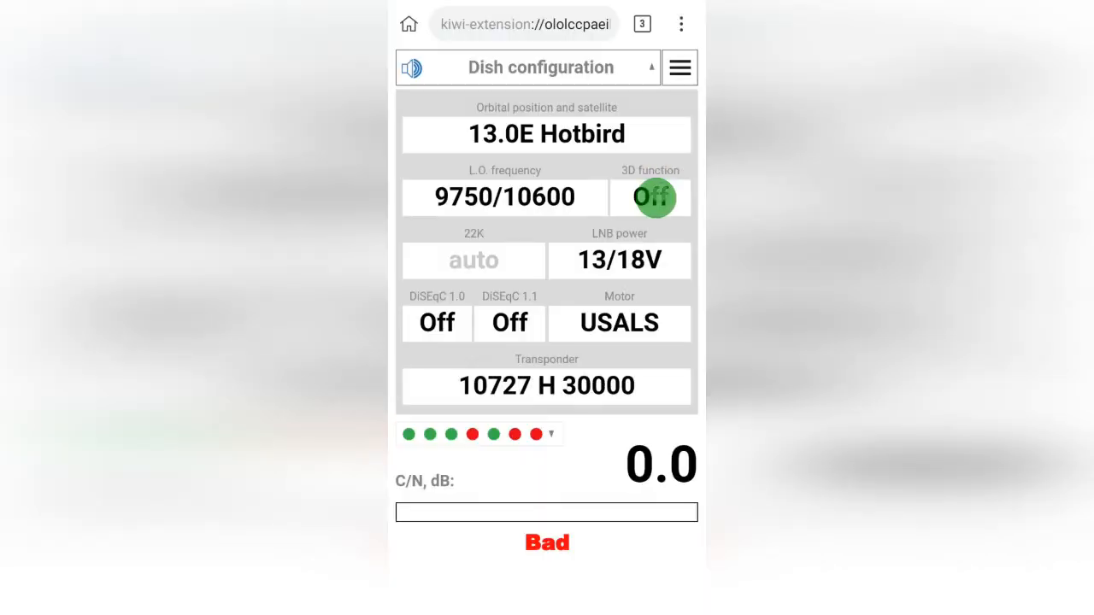
left_click(664, 337)
left_click(553, 256)
type("2")
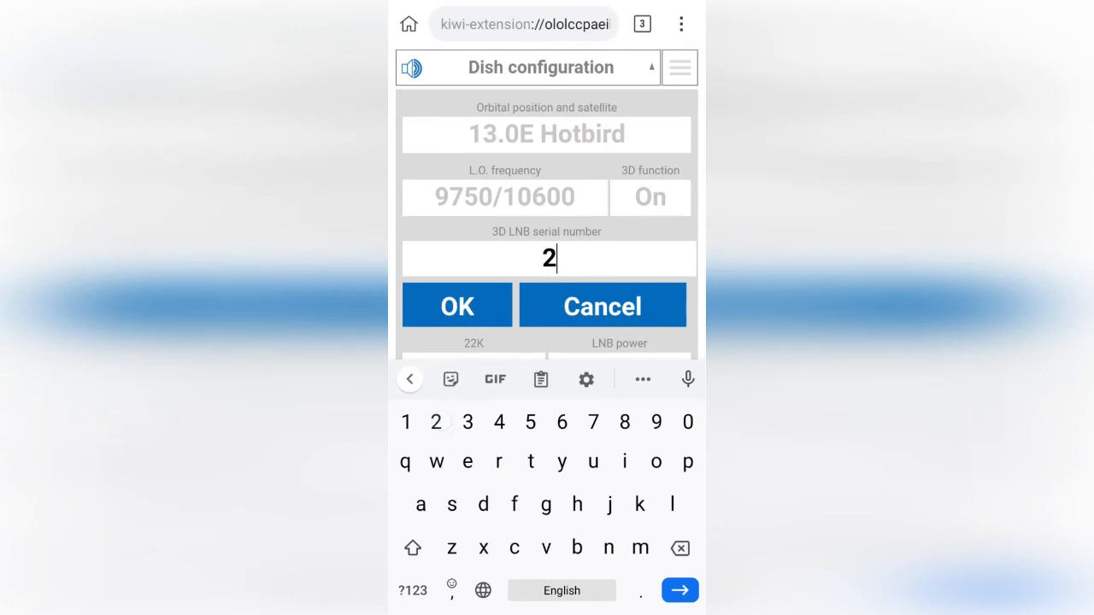
type("012")
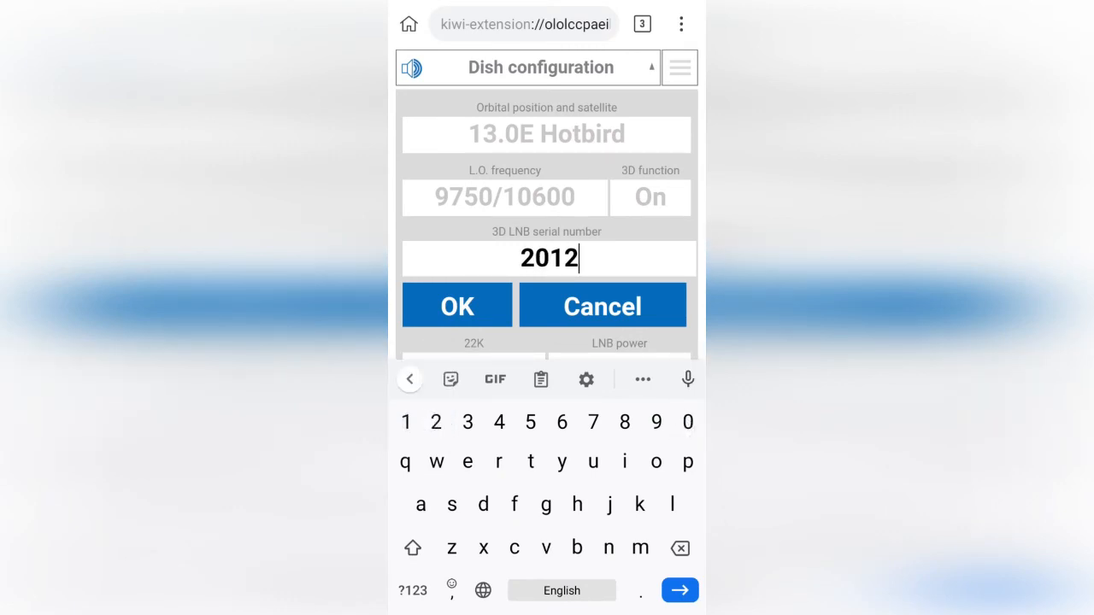
type("000")
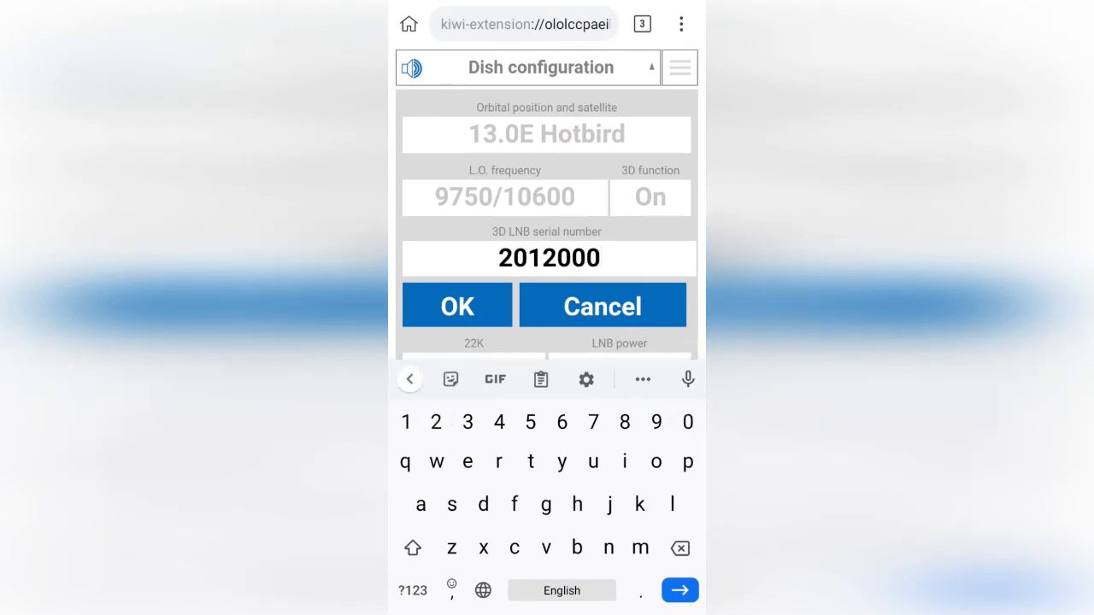
type("221")
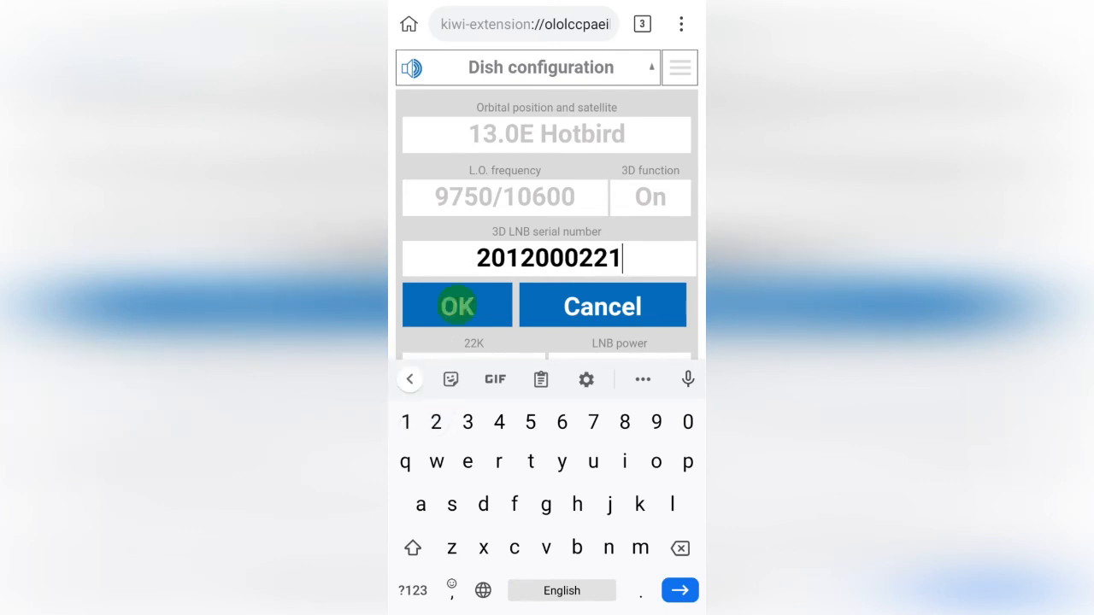
left_click(458, 307)
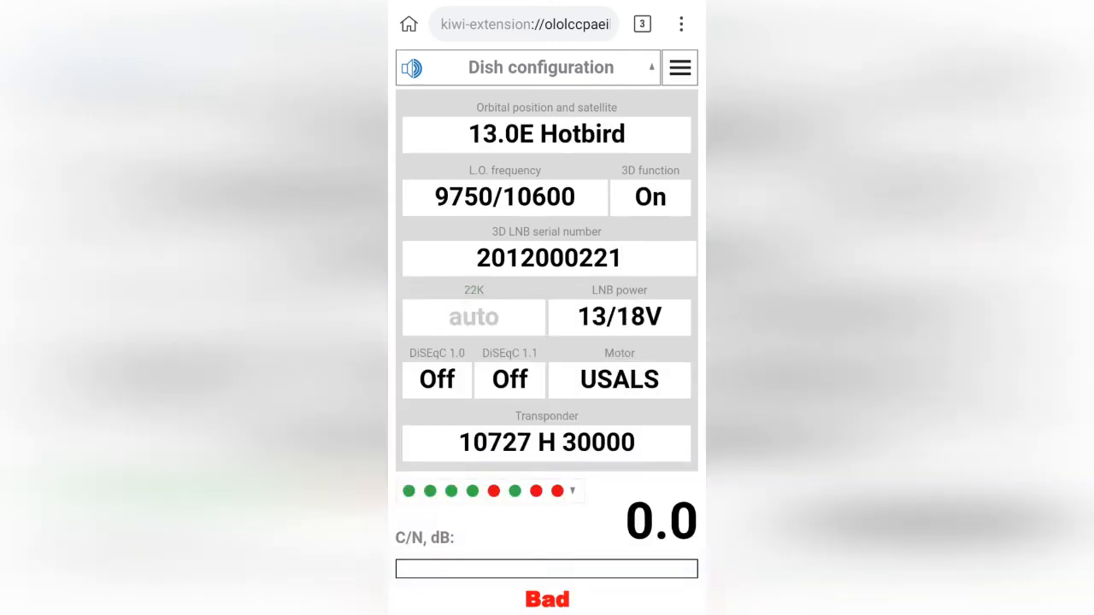
Open the dish pointing page and set the dish manufacturer to Unknown.
left_click(680, 67)
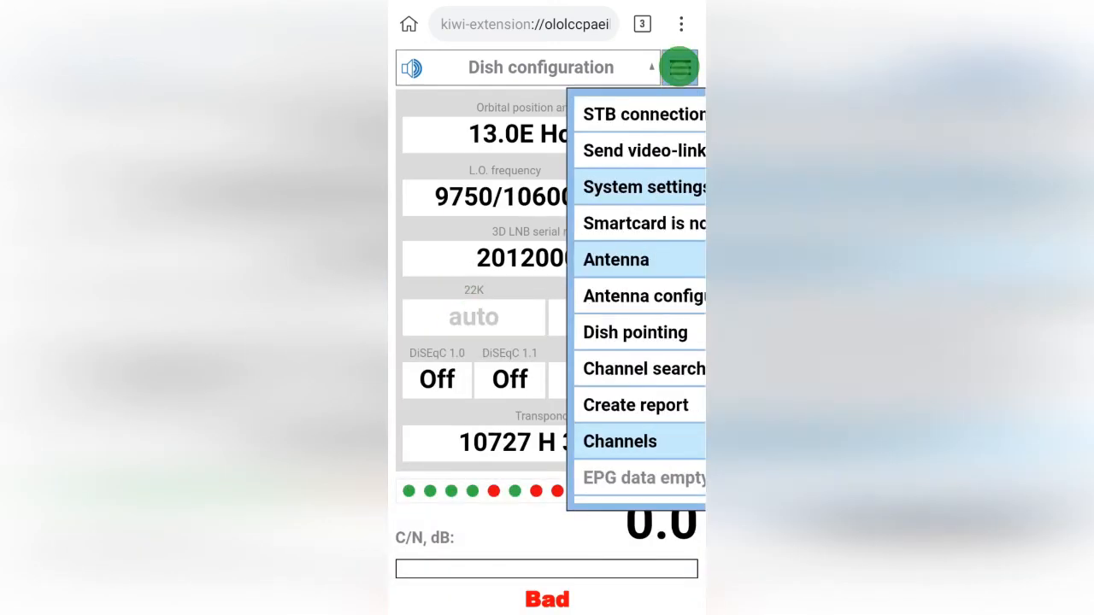
left_click(491, 332)
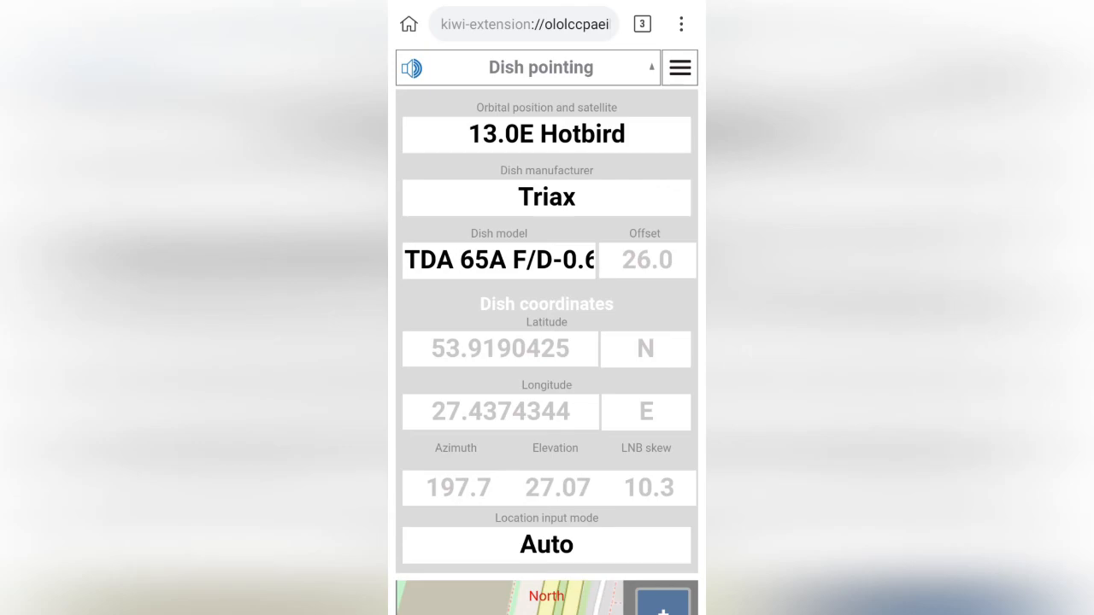
left_click(556, 197)
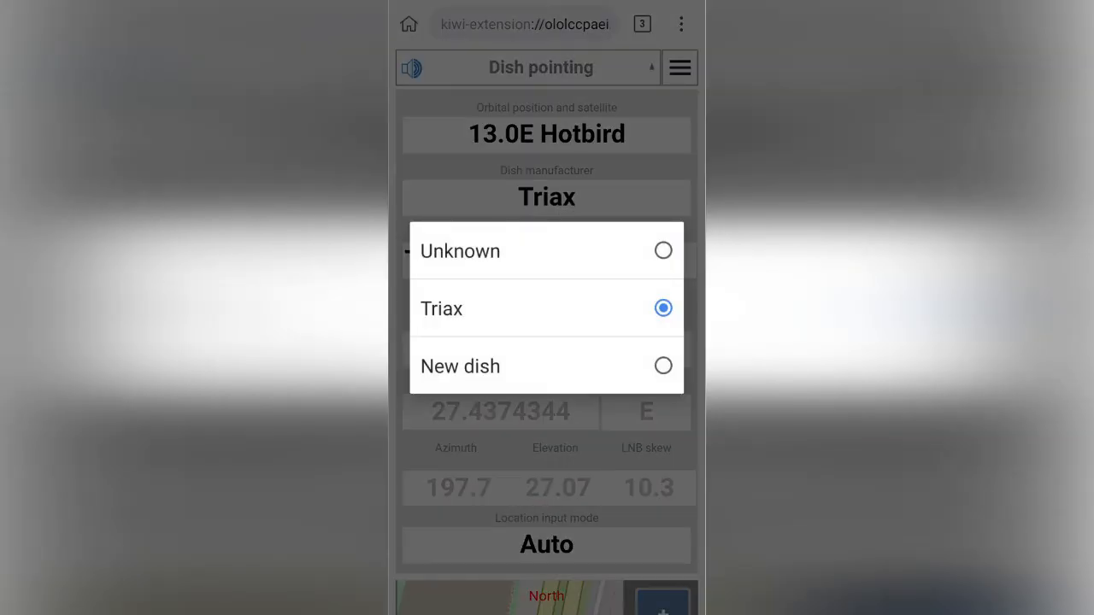
left_click(664, 250)
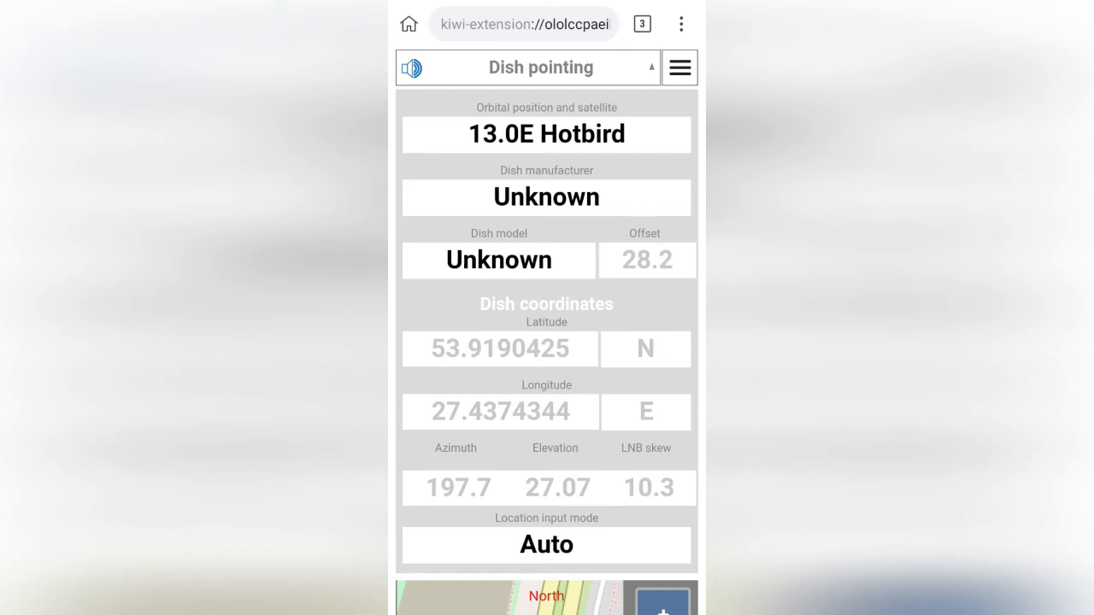
Set the dish manufacturer to Triax and choose the TD110 F/D-0.7 dish model.
left_click(551, 197)
left_click(662, 309)
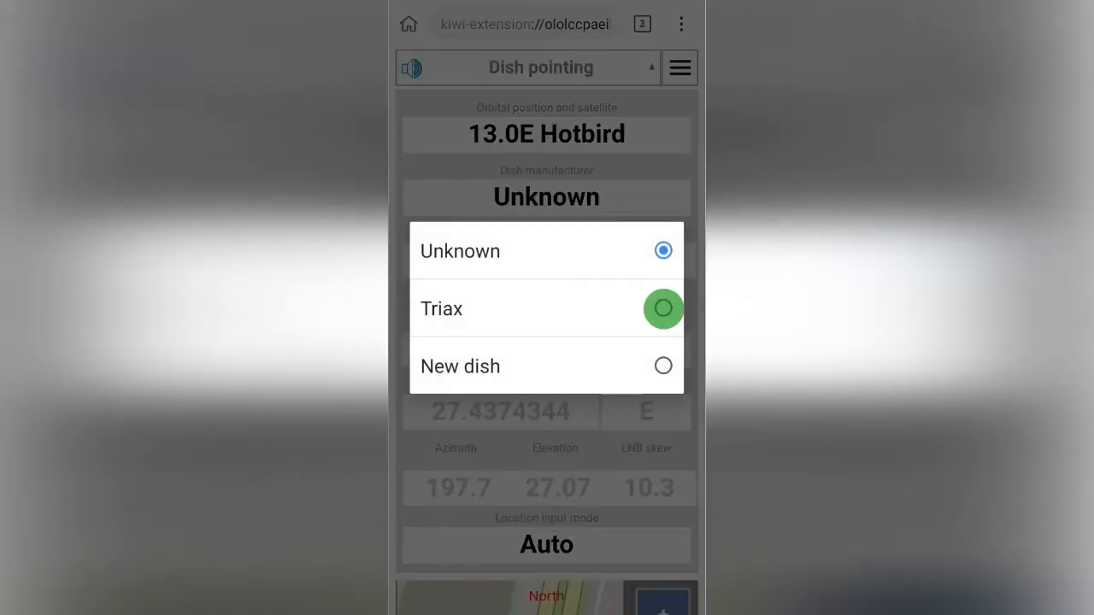
left_click(527, 260)
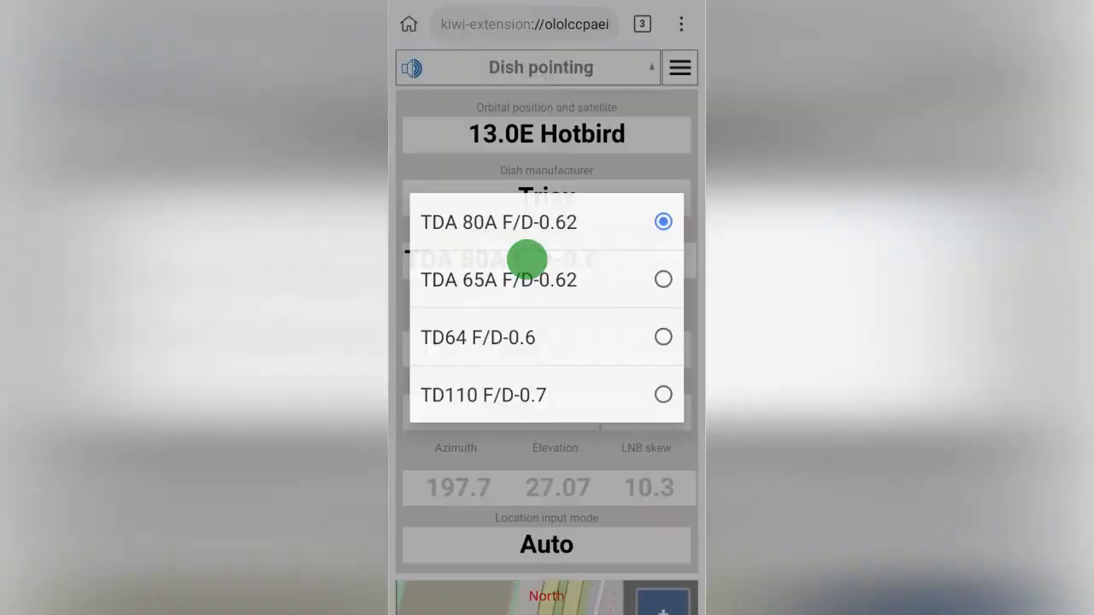
left_click(663, 394)
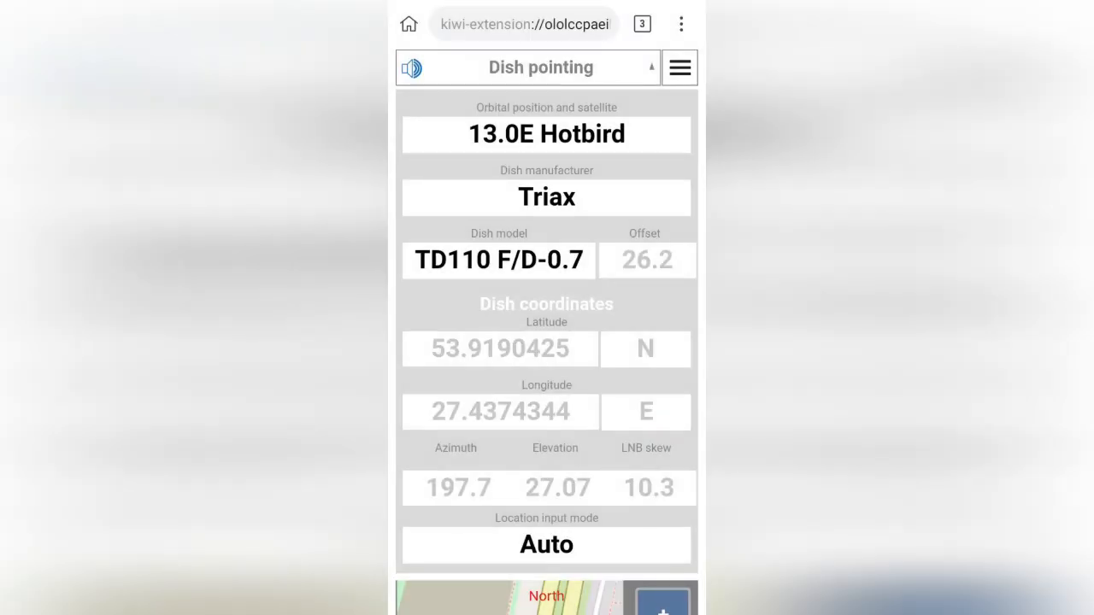
Choose the New dish option as the dish manufacturer.
left_click(544, 197)
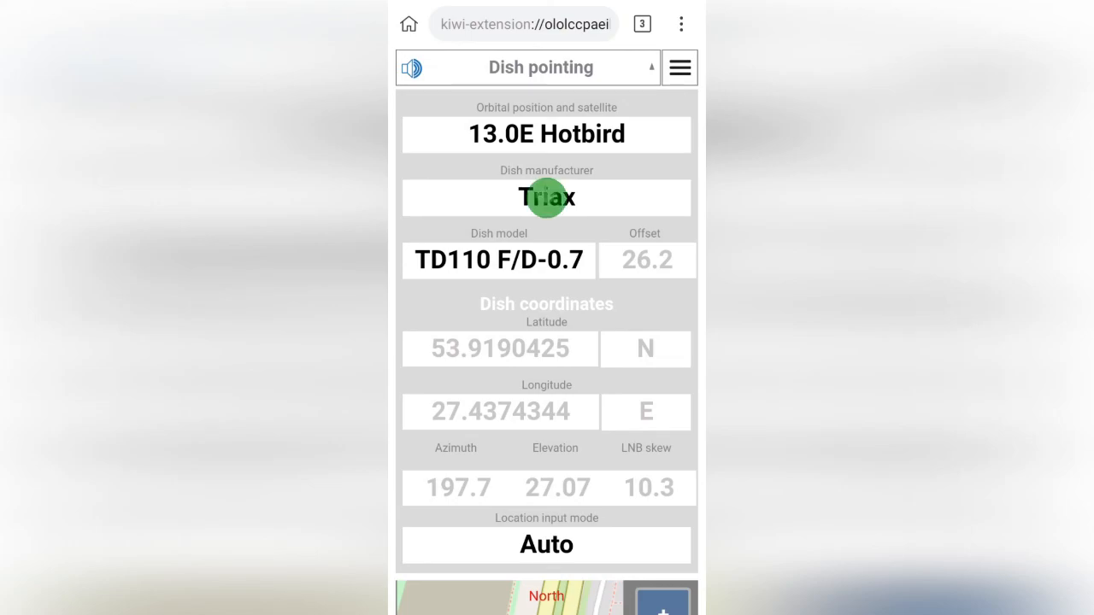
left_click(664, 366)
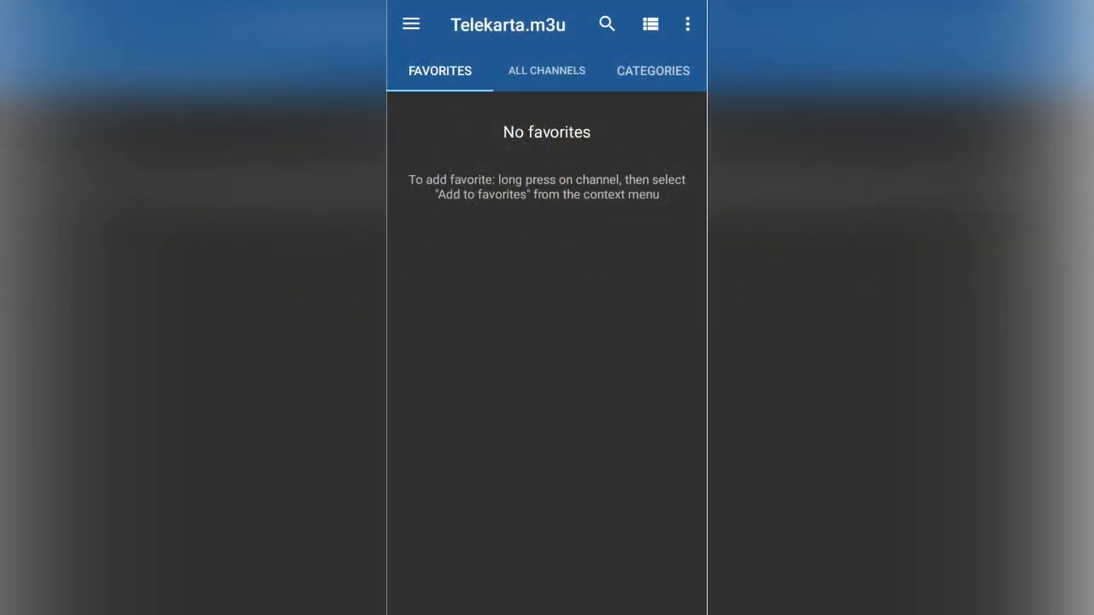
Switch to the IPTV player on the phone and open the Hotbird (2).m3u playlist to check its channel picons.
left_click(412, 24)
left_click(500, 139)
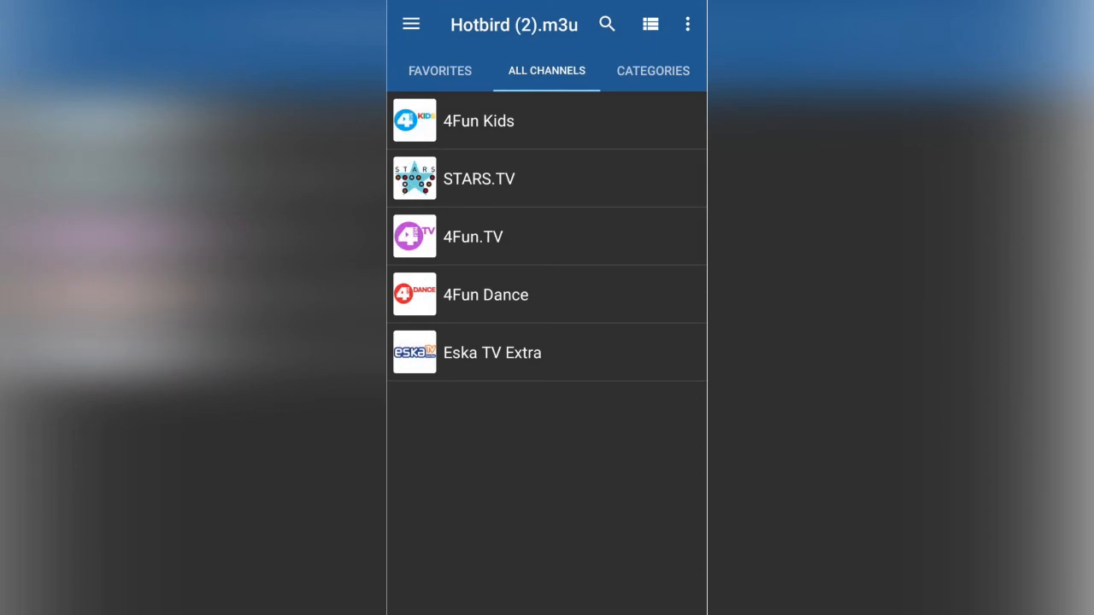